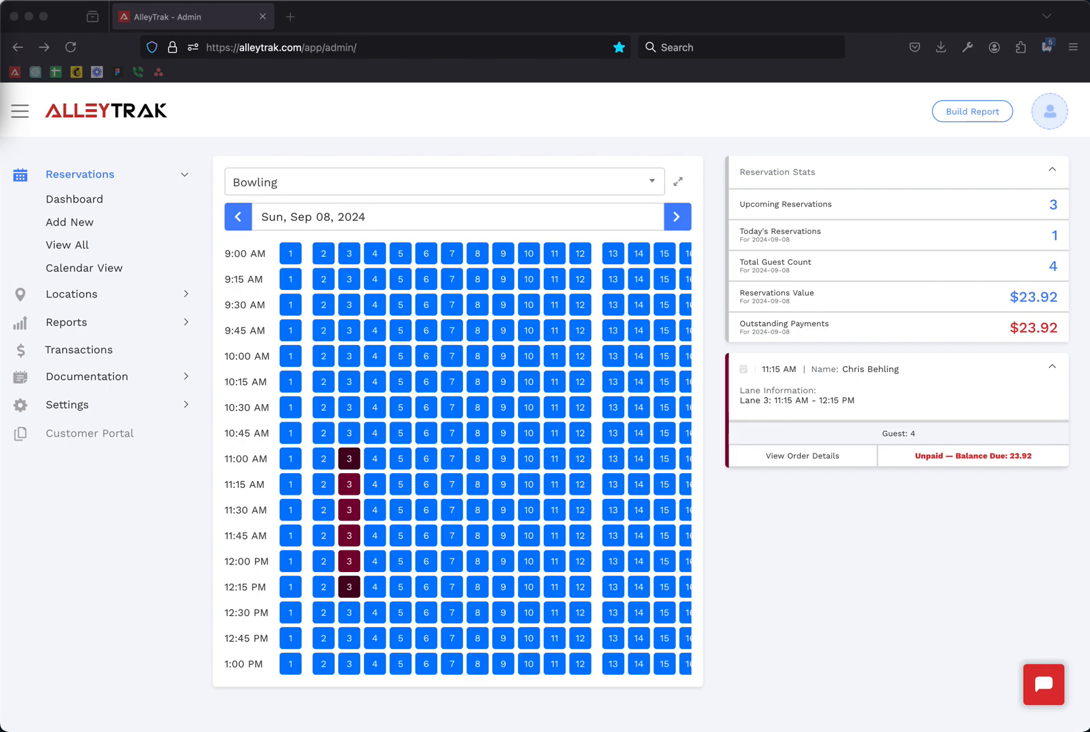
- Open the Bowl Your Head Off package with ID 1605 for editing from the location packages list
left_click(72, 294)
left_click(84, 318)
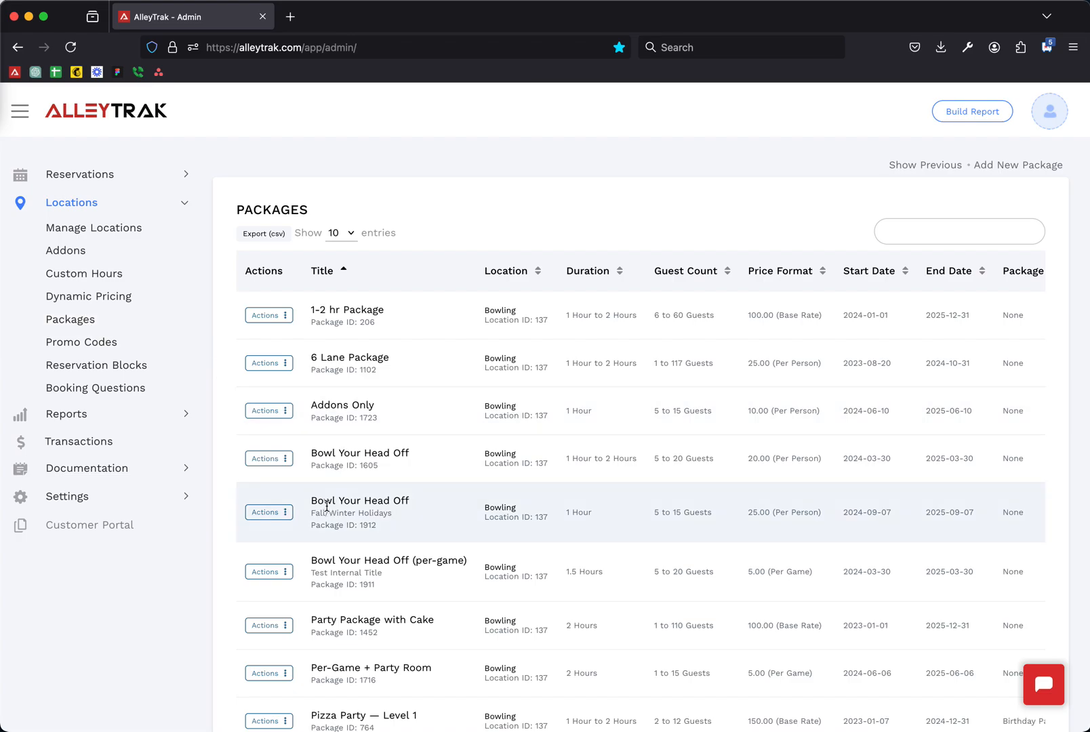
left_click_drag(323, 452, 403, 454)
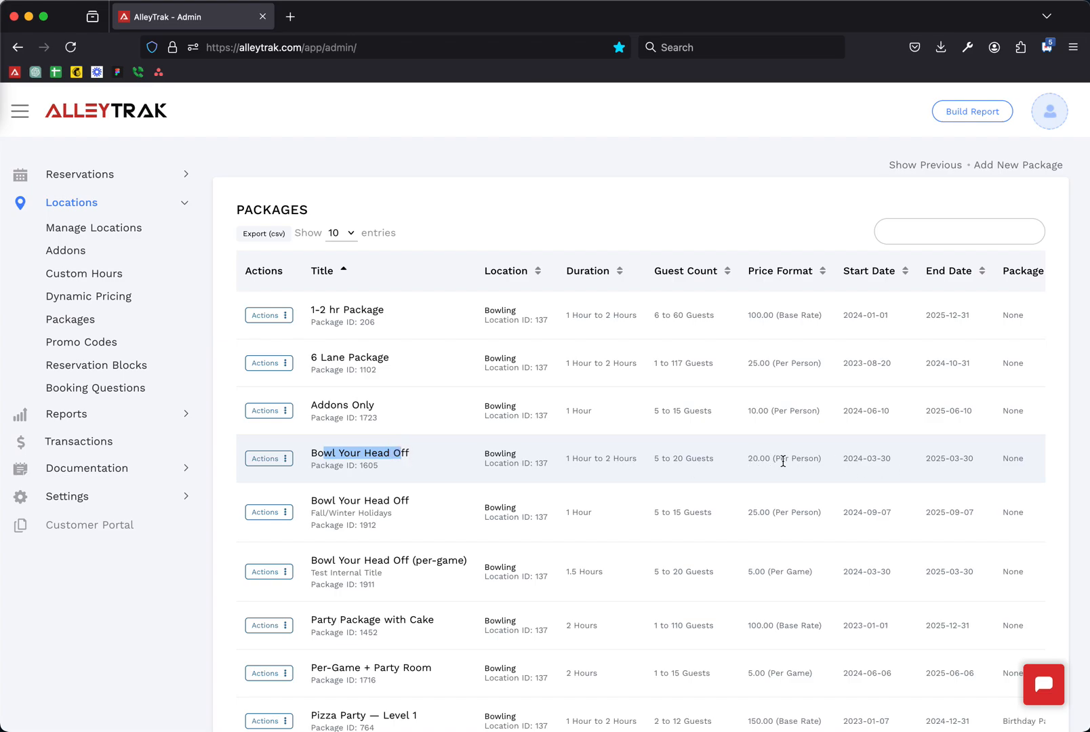
left_click(271, 461)
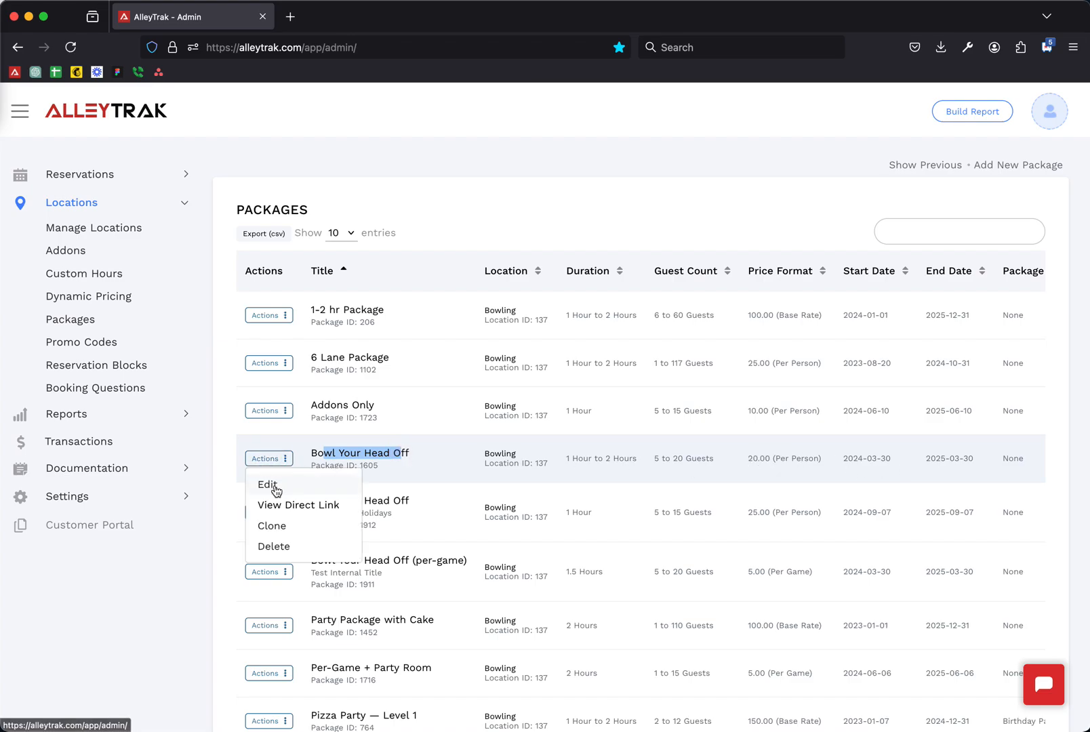
left_click(274, 484)
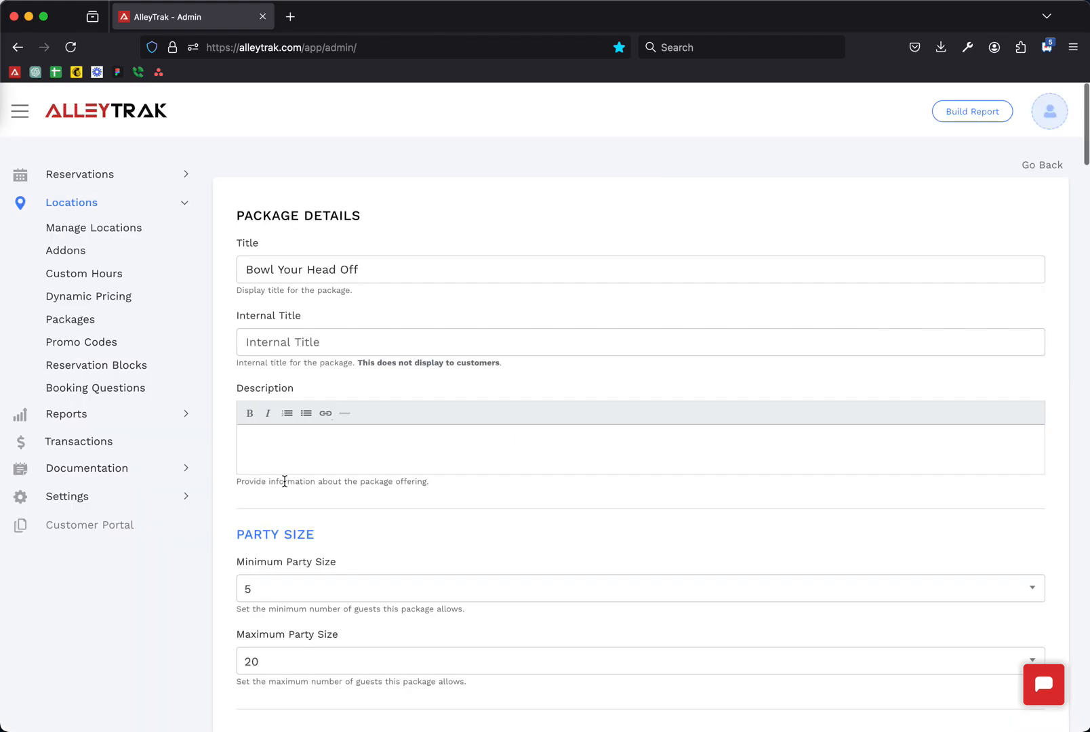
- Collapse the Bowling activity and review the package's pricing section, including the available Pricing Format options
scroll(331, 495, "down", 5)
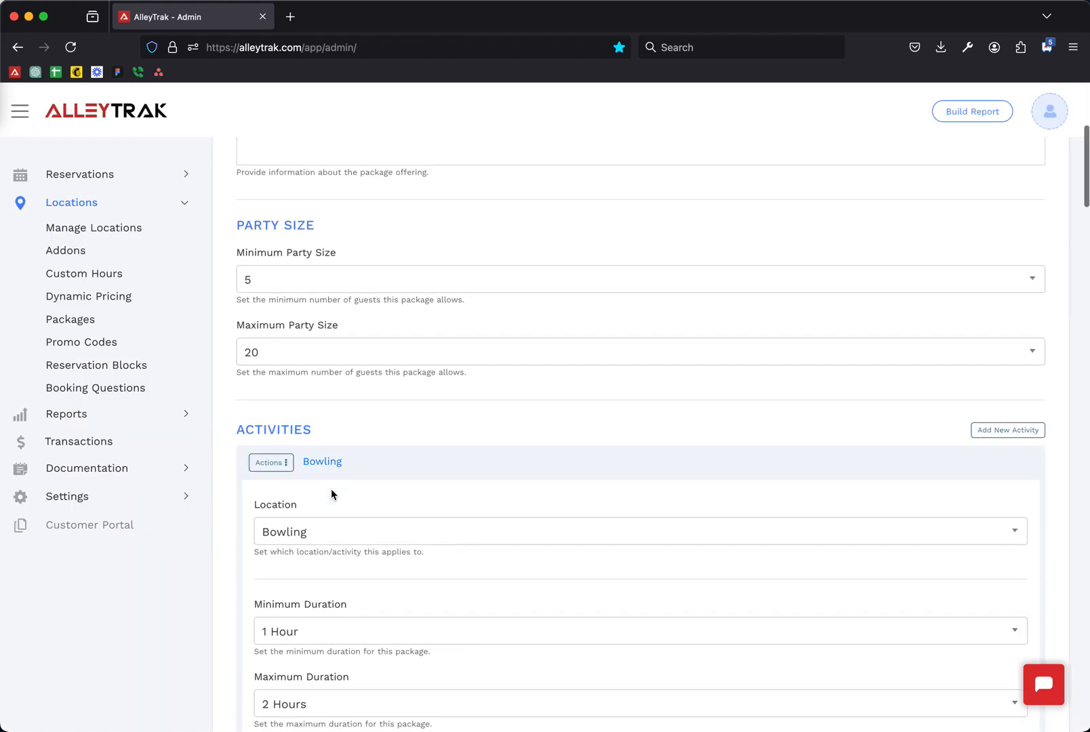
left_click(330, 406)
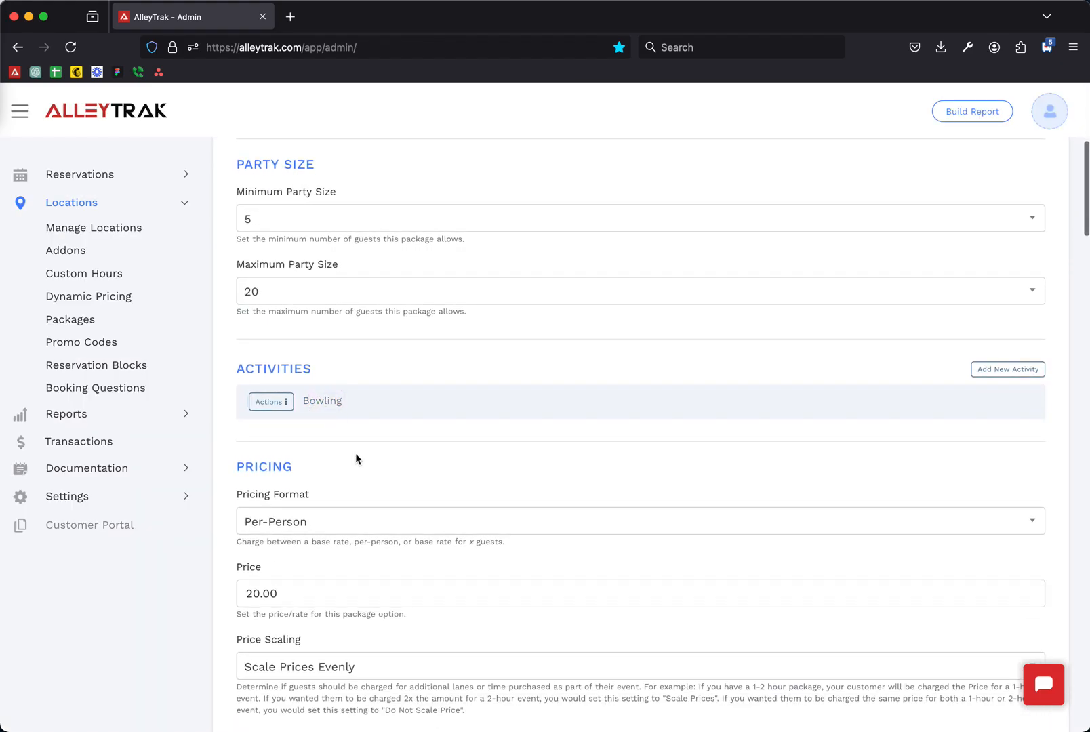
scroll(355, 452, "down", 3)
scroll(305, 488, "down", 2)
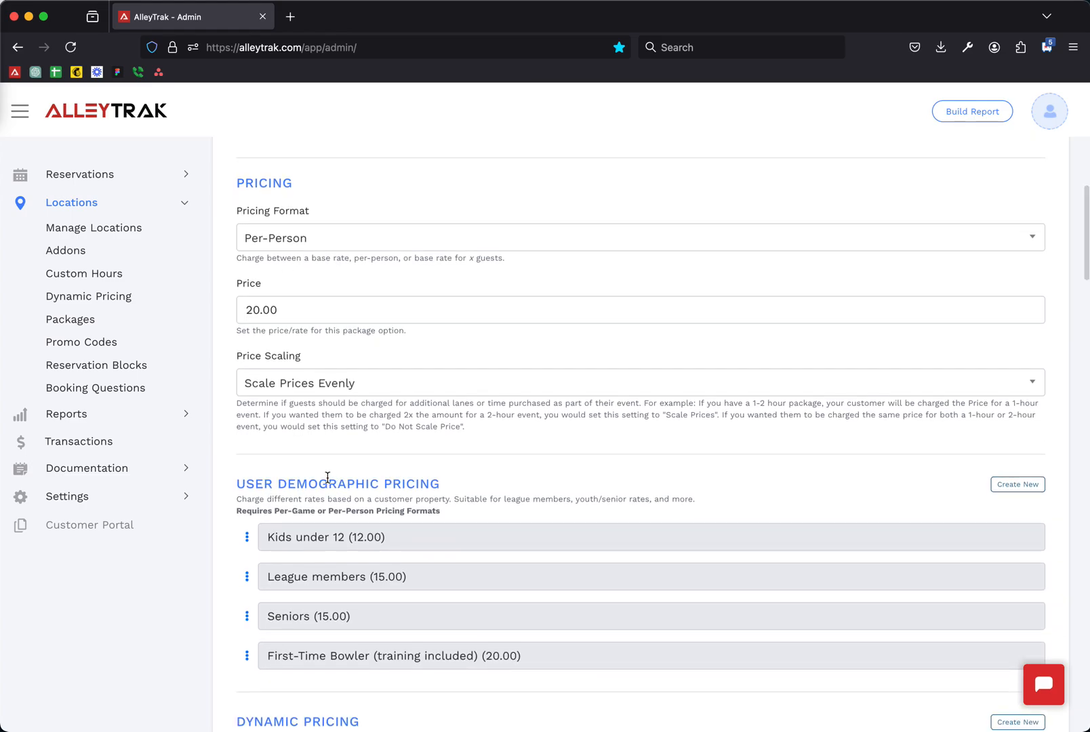
left_click(299, 233)
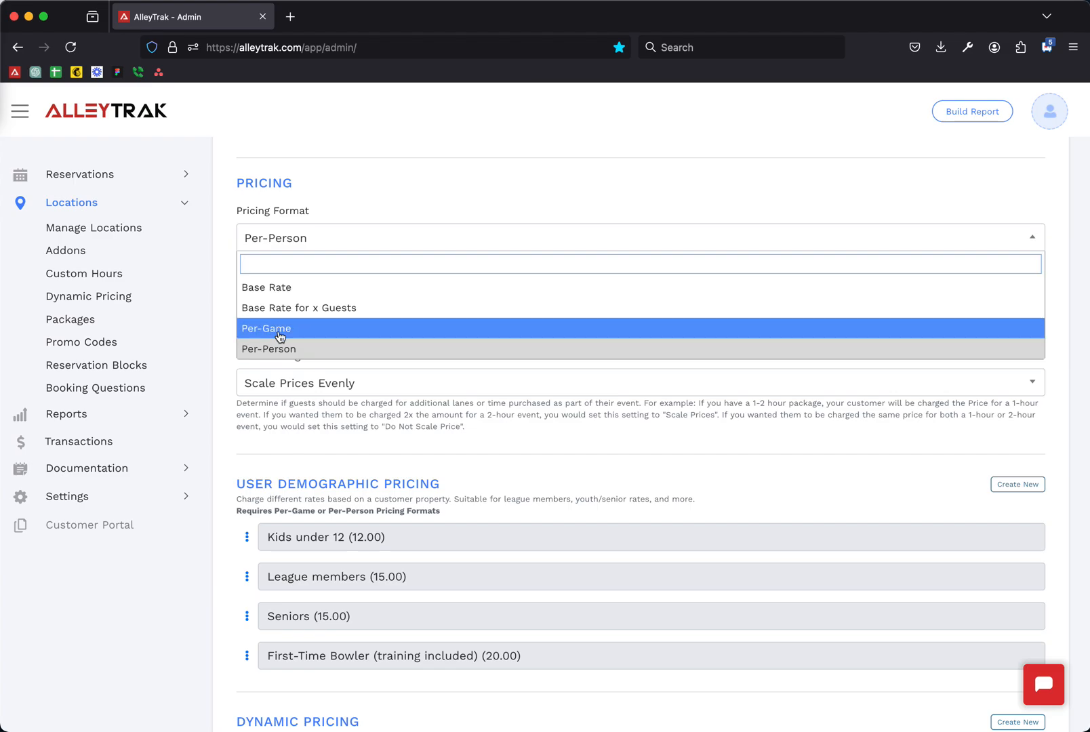
left_click(328, 441)
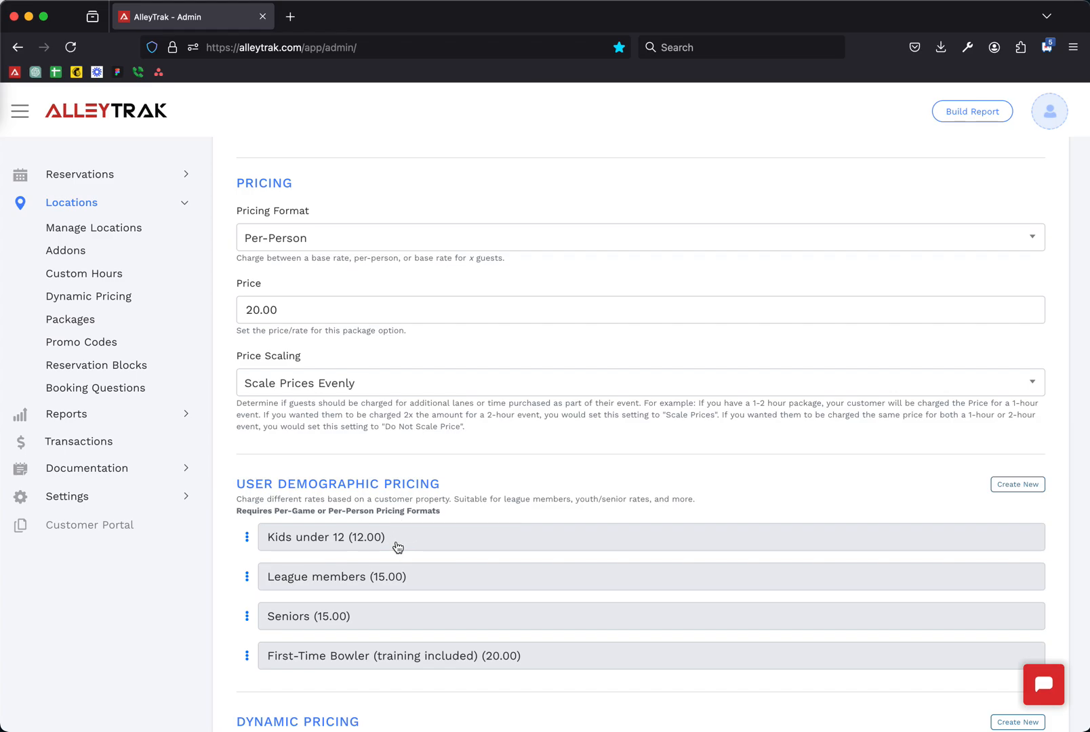
- Inspect the form for a new user demographic and the title and price settings of the Kids under 12 demographic
scroll(407, 541, "down", 2)
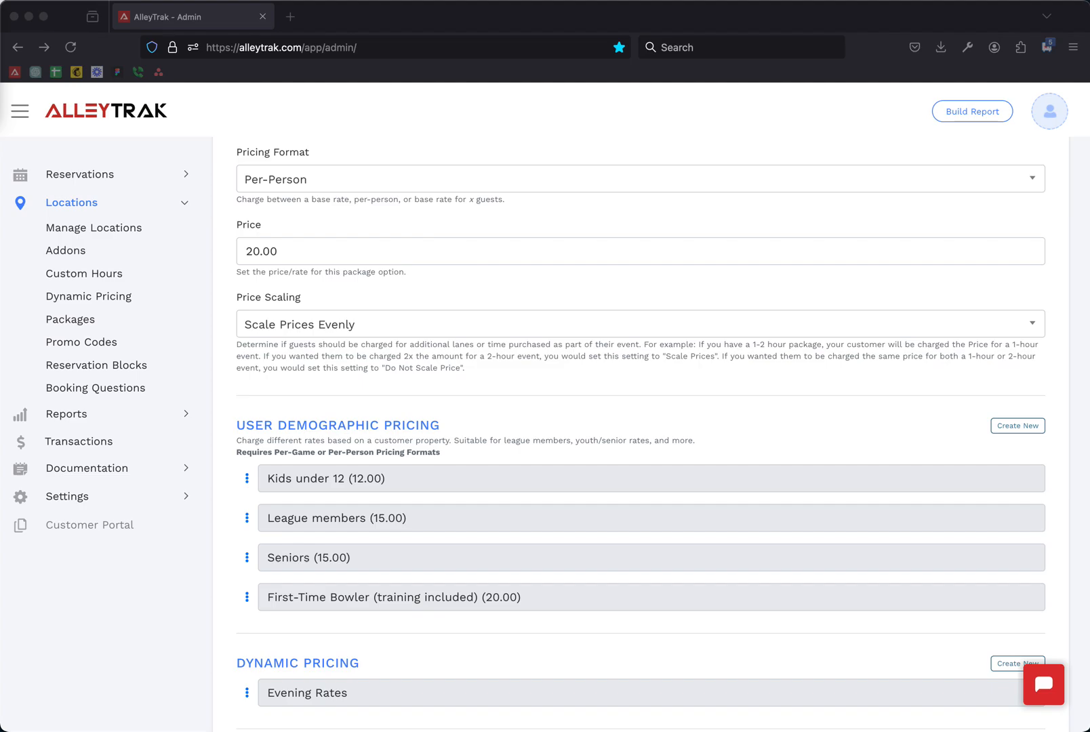
left_click(1019, 429)
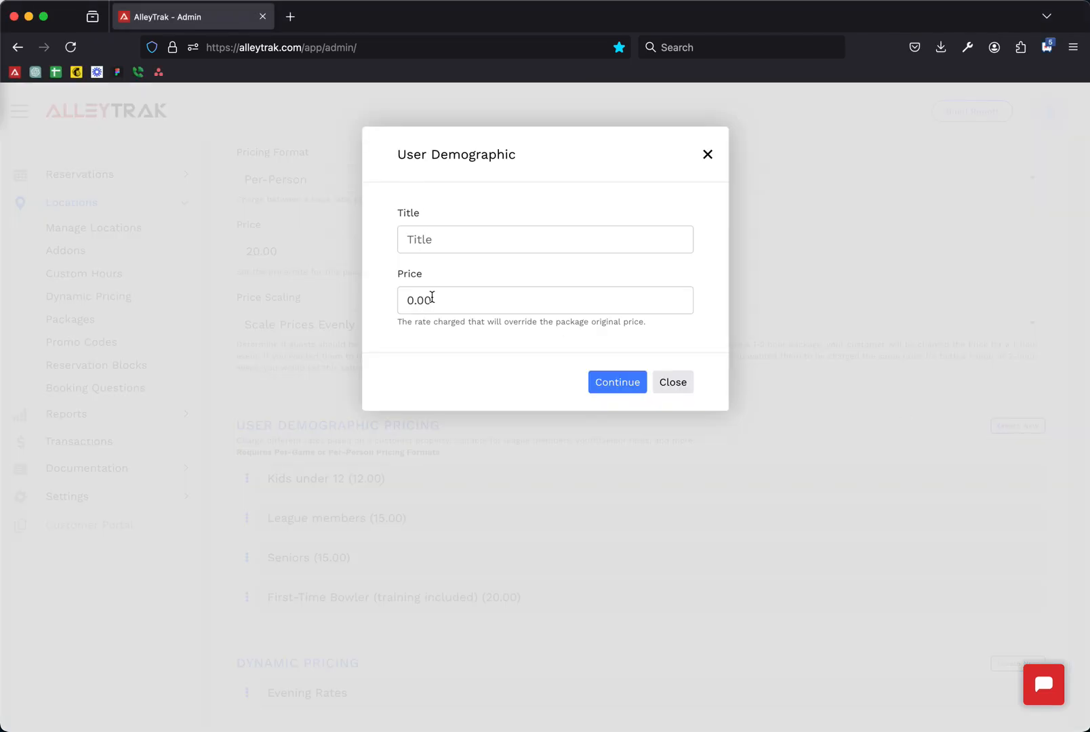
left_click(672, 383)
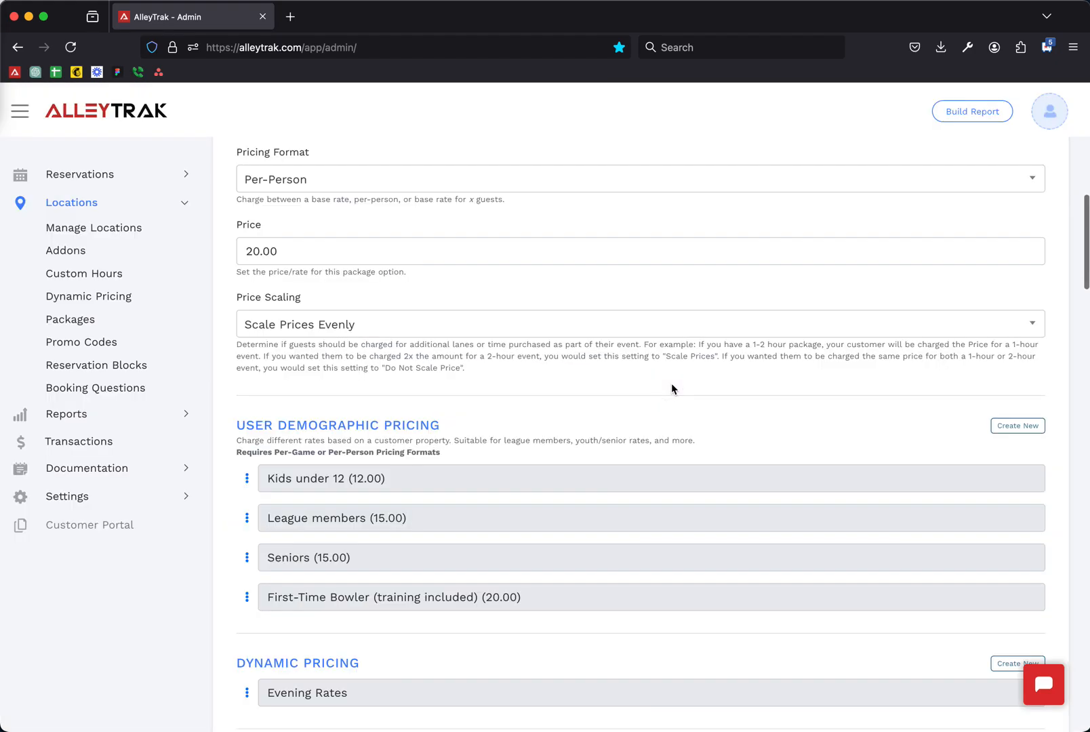
left_click(247, 477)
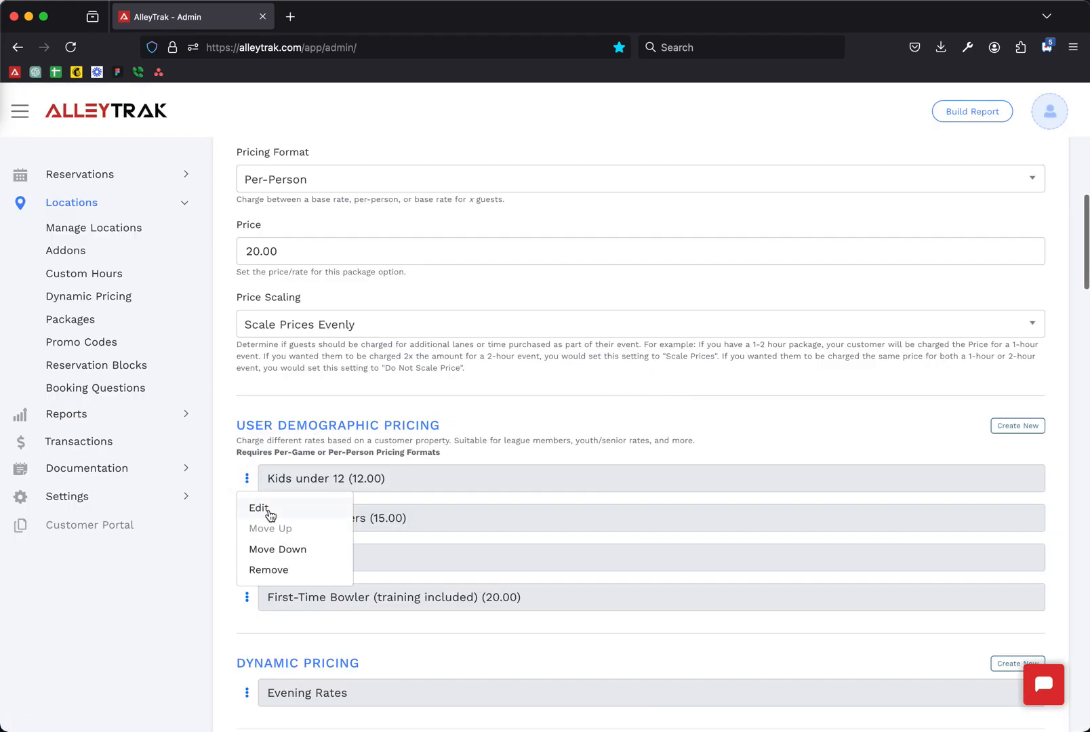
left_click(261, 508)
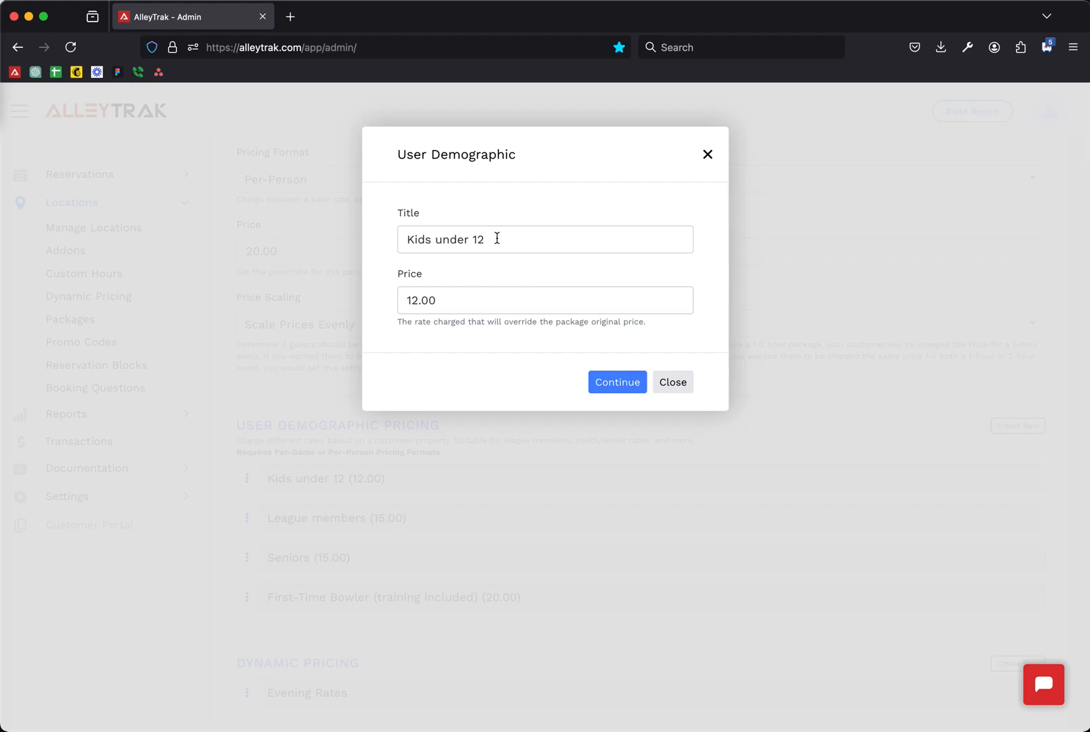
left_click(673, 384)
- Examine the Evening Rates dynamic pricing rule, including its days, start and end times, and price for each user demographic
scroll(406, 454, "down", 3)
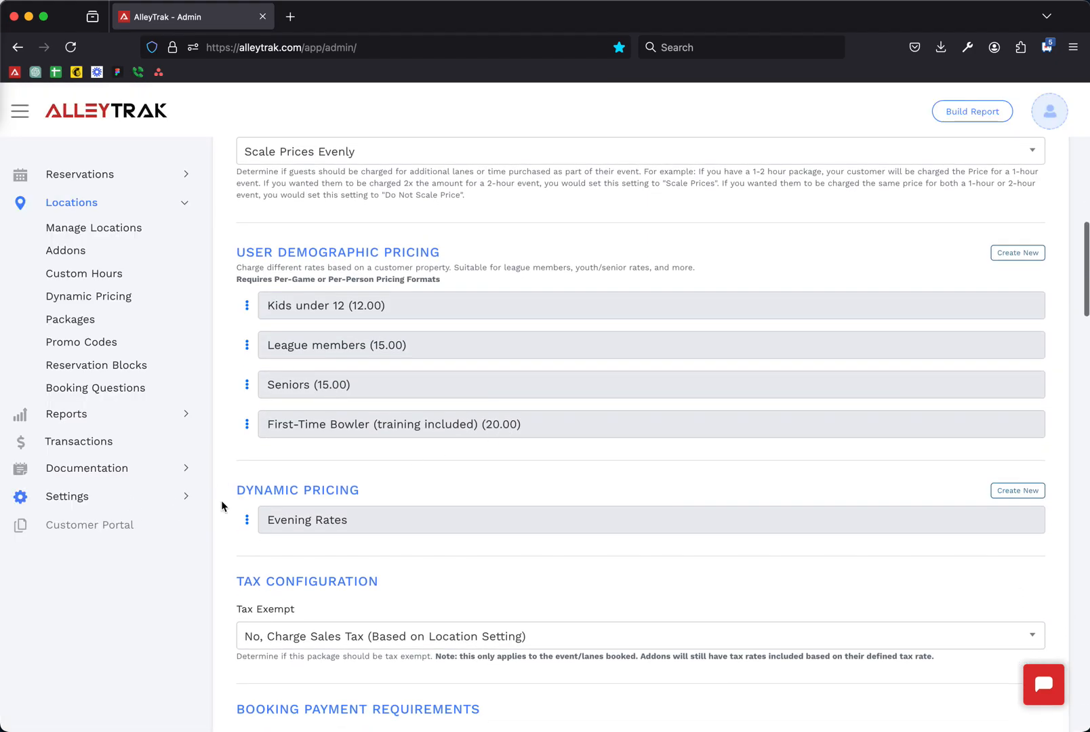
left_click_drag(255, 494, 348, 489)
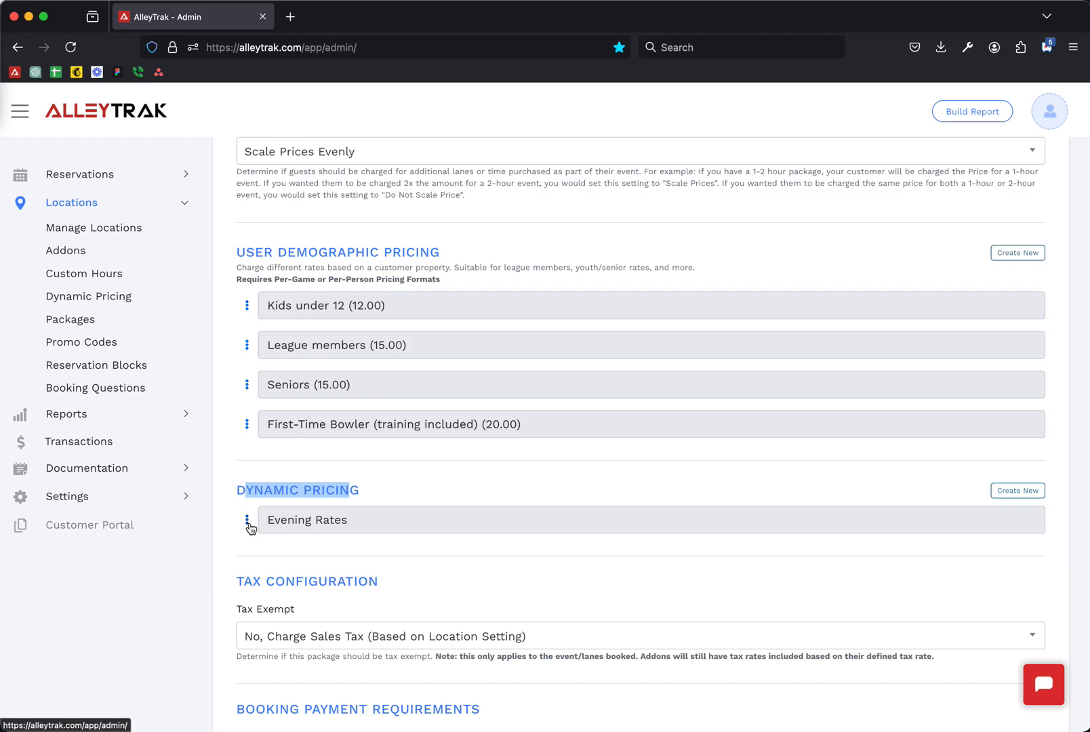
left_click(247, 523)
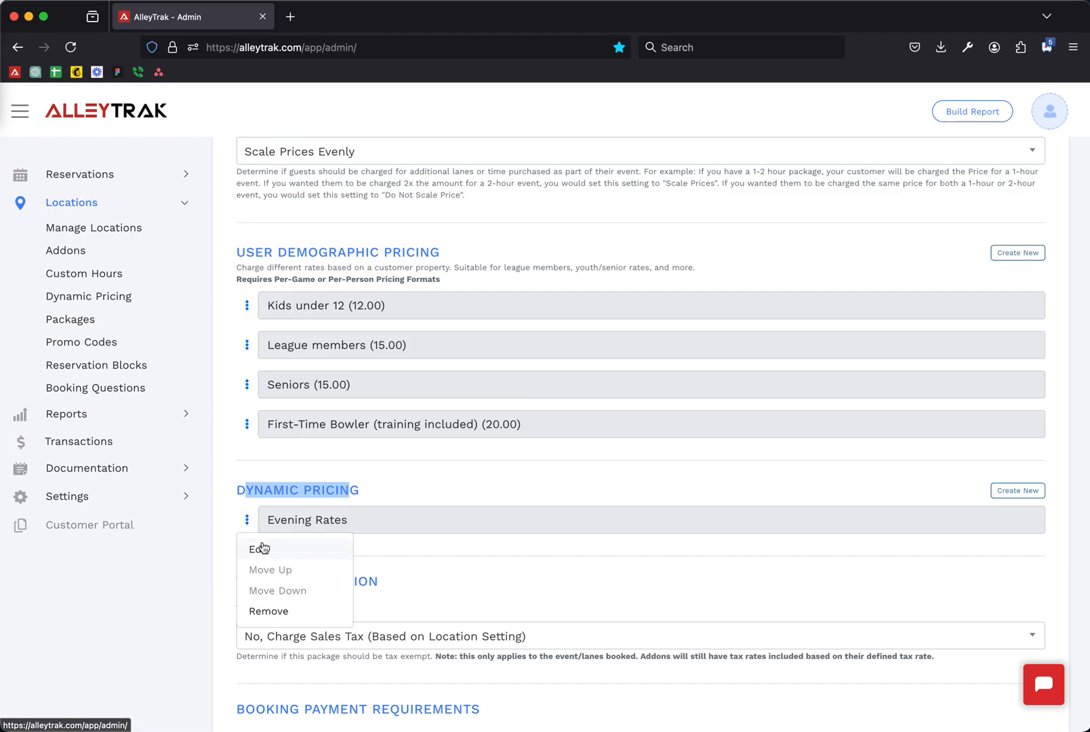
left_click(262, 546)
scroll(645, 510, "down", 5)
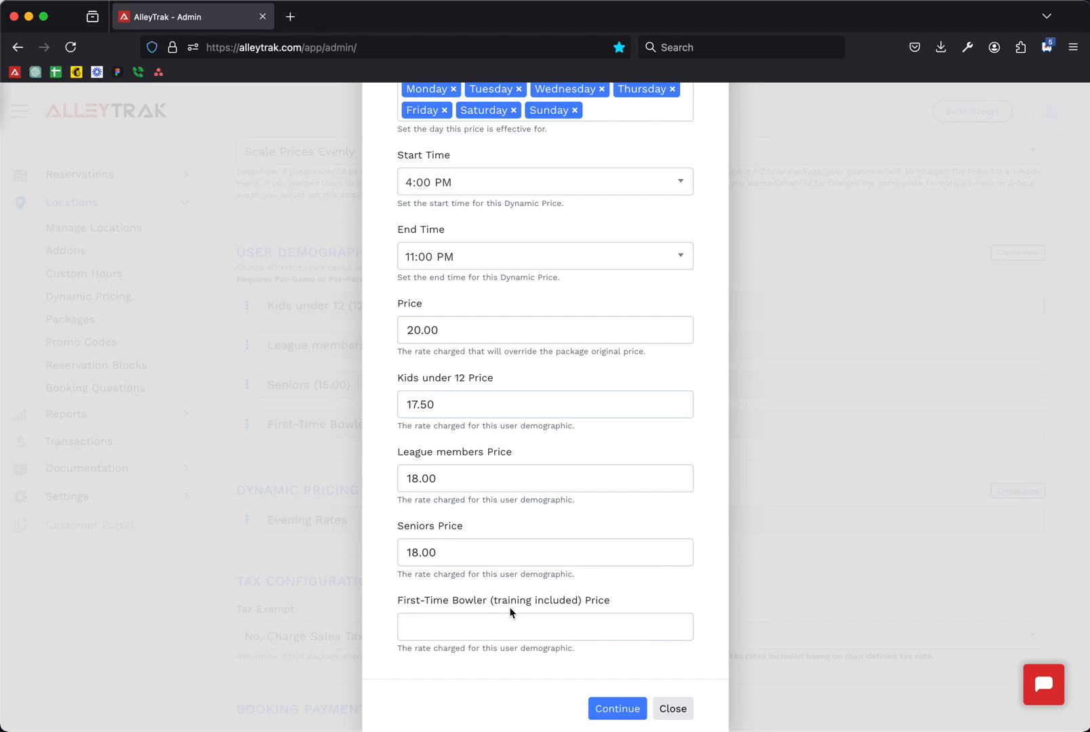
scroll(501, 623, "up", 1)
scroll(454, 633, "up", 5)
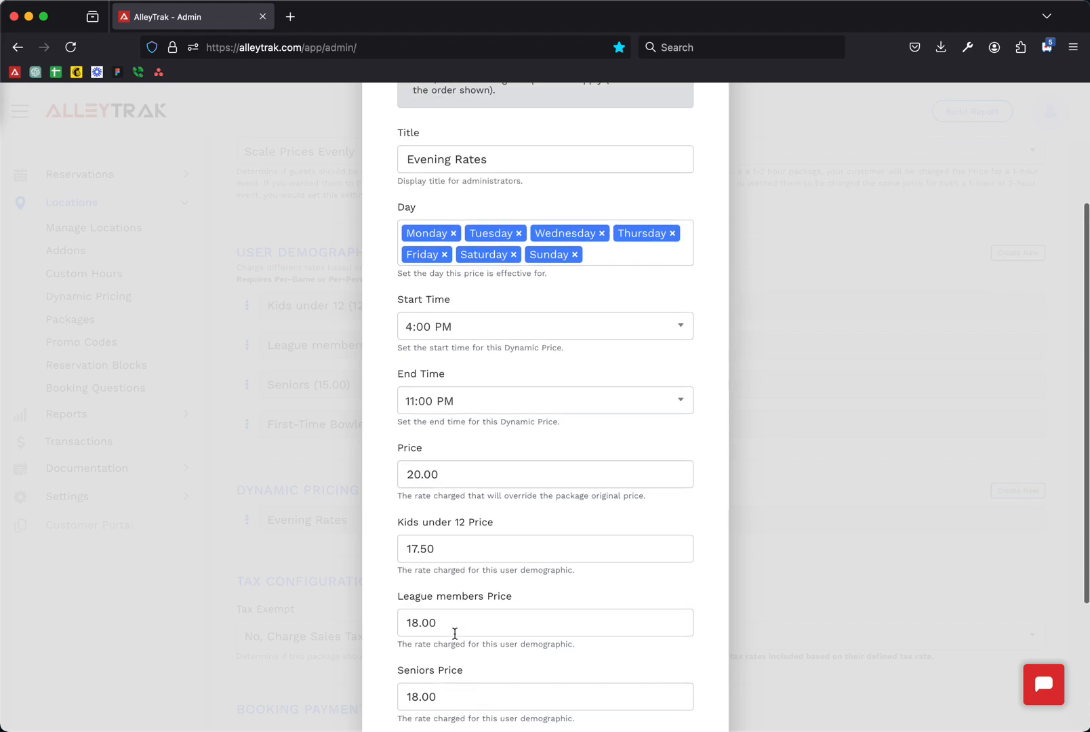
scroll(516, 359, "down", 5)
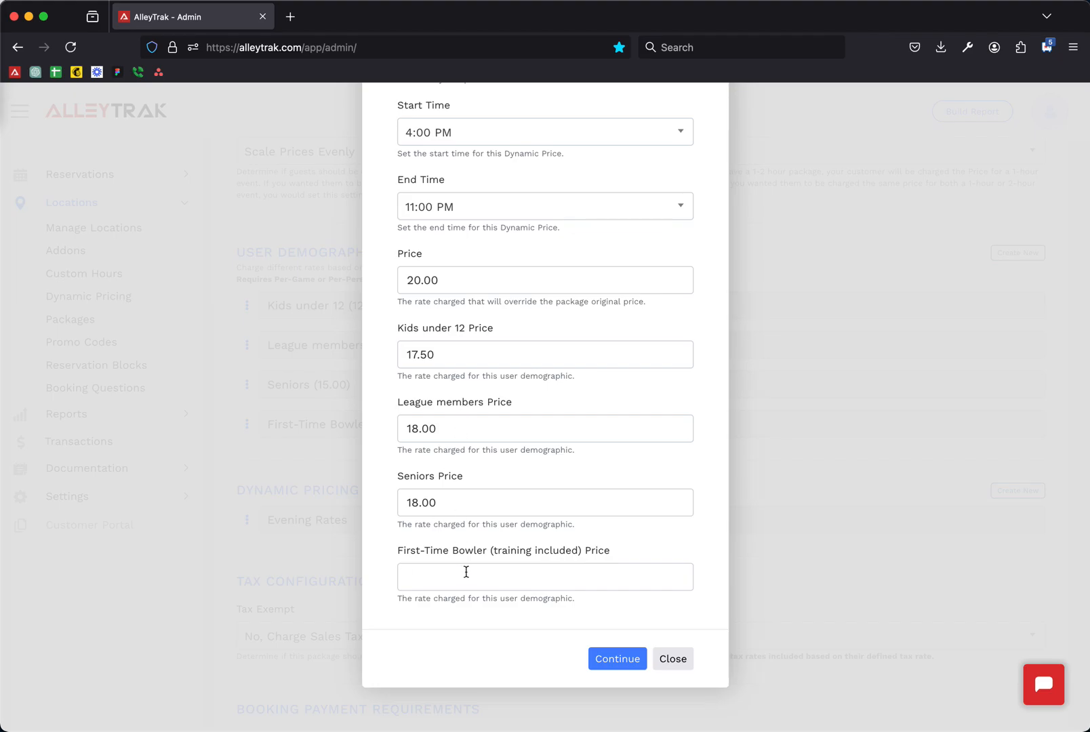
scroll(408, 406, "up", 3)
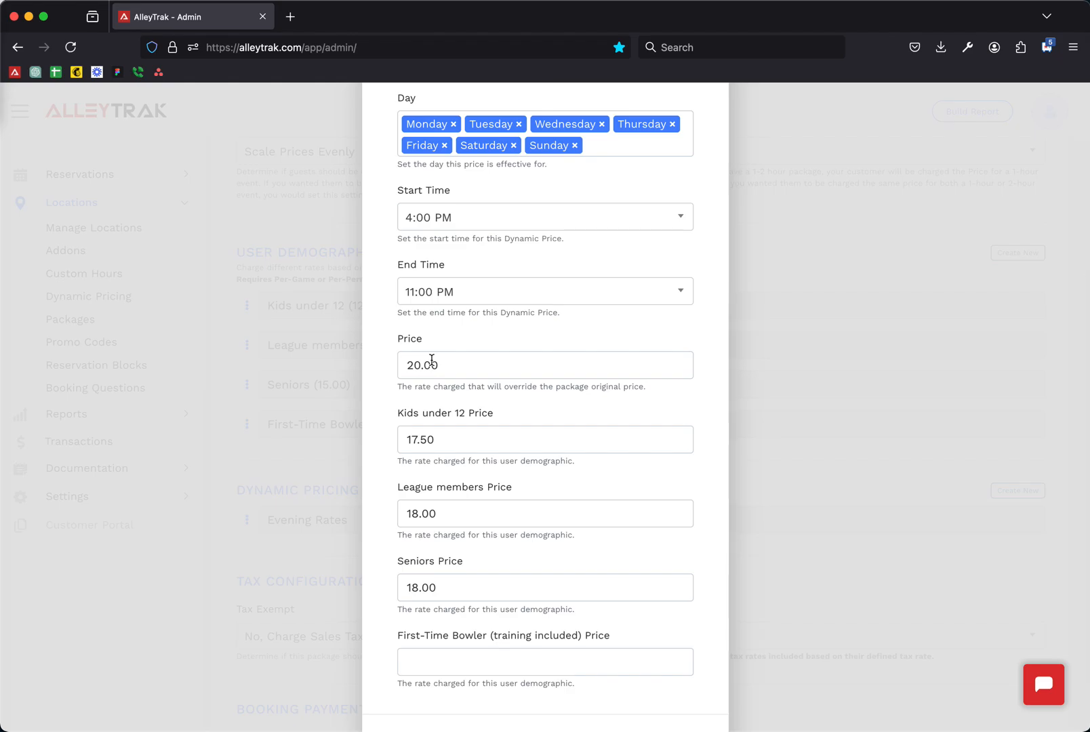
scroll(431, 359, "up", 5)
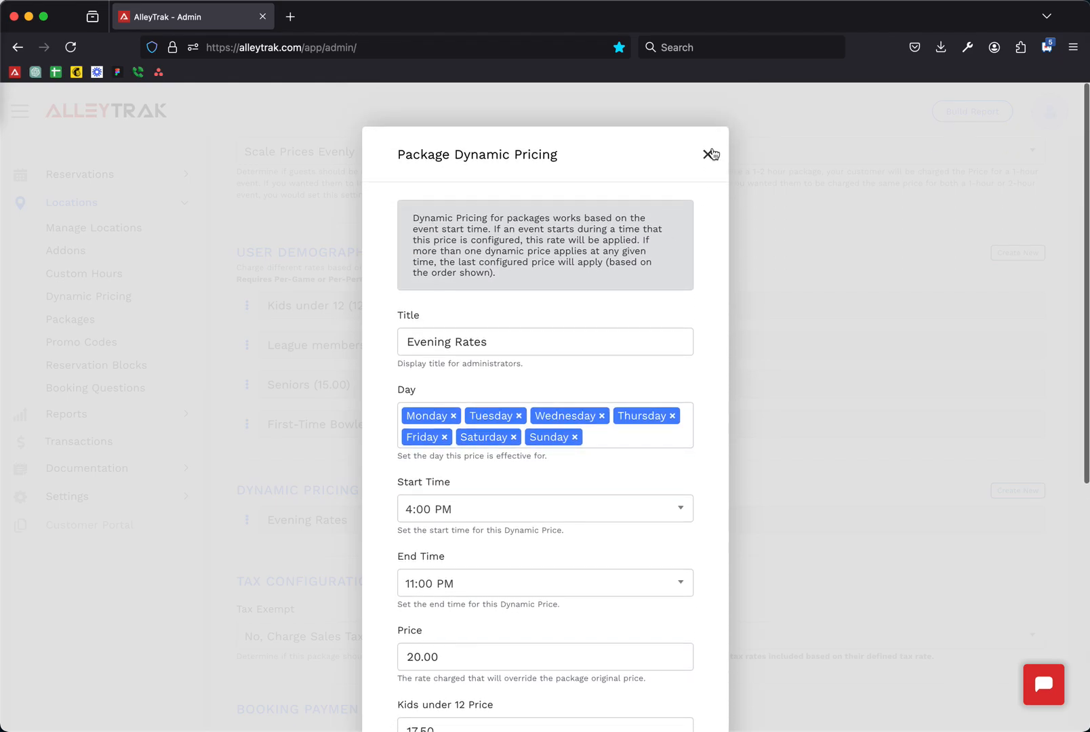
left_click(708, 155)
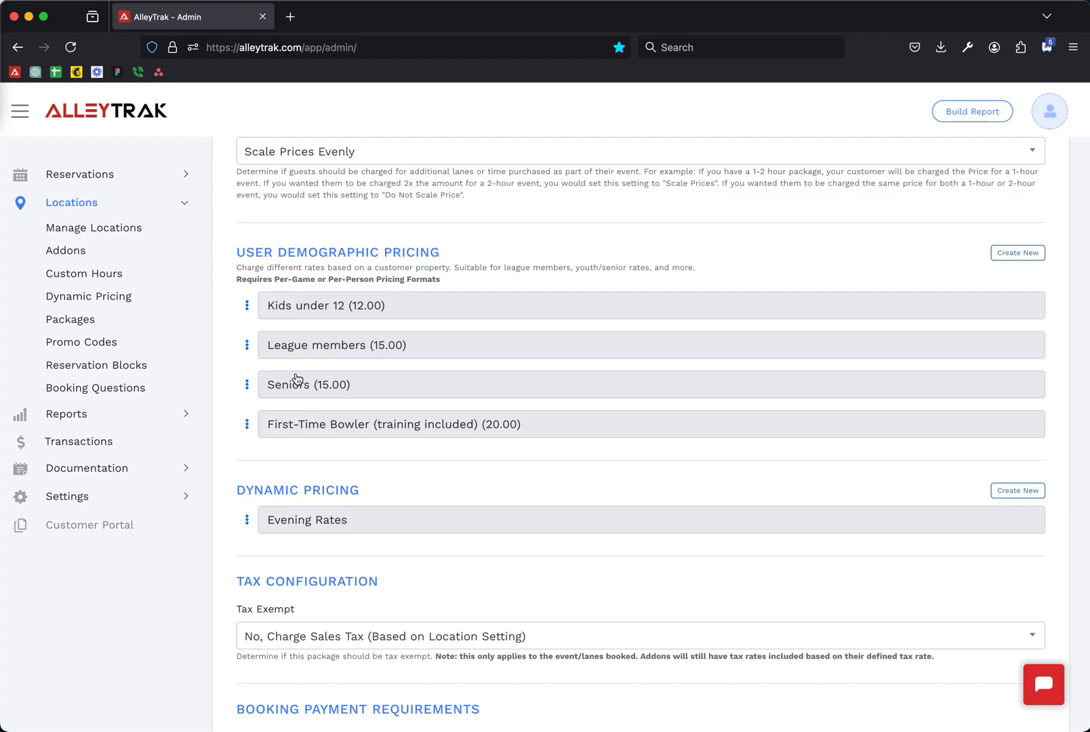
- Open the direct booking link of Bowl Your Head Off package 1605 and proceed to the guest type selection
left_click(85, 319)
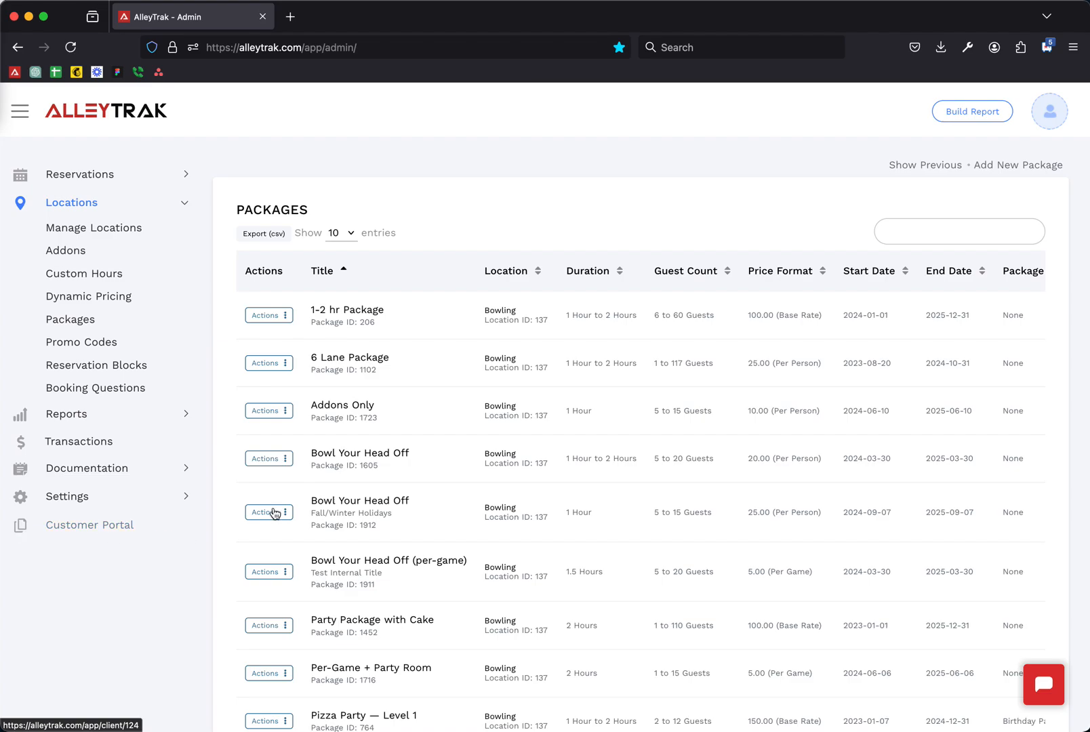
left_click(279, 458)
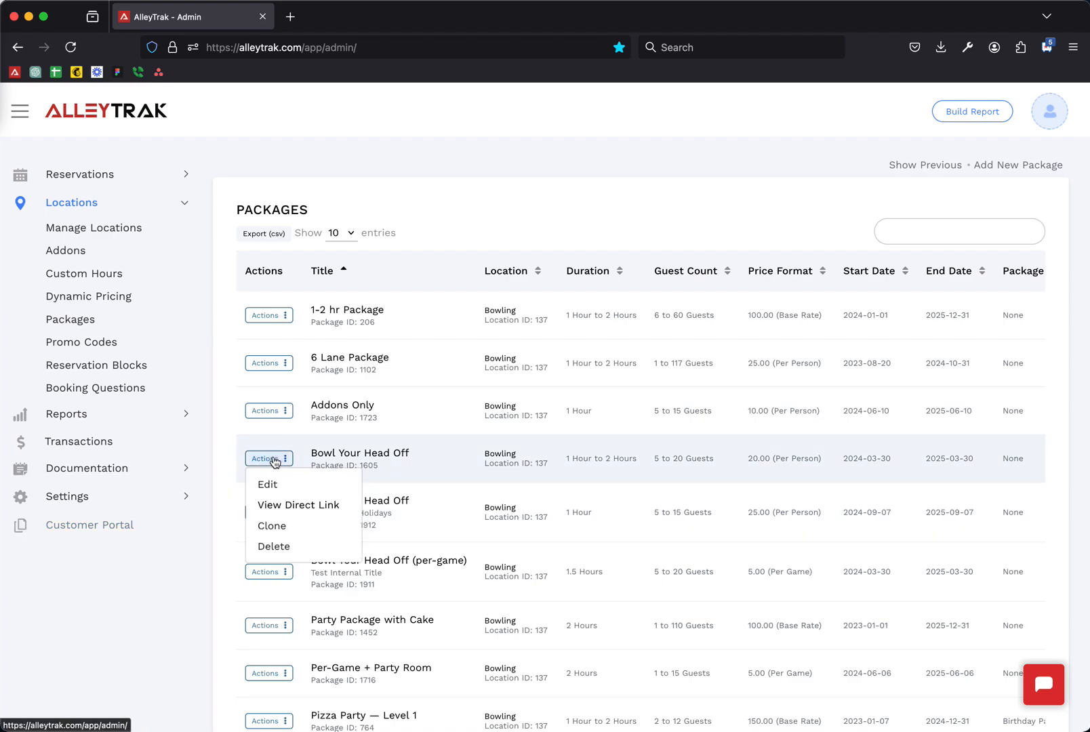
left_click(302, 508)
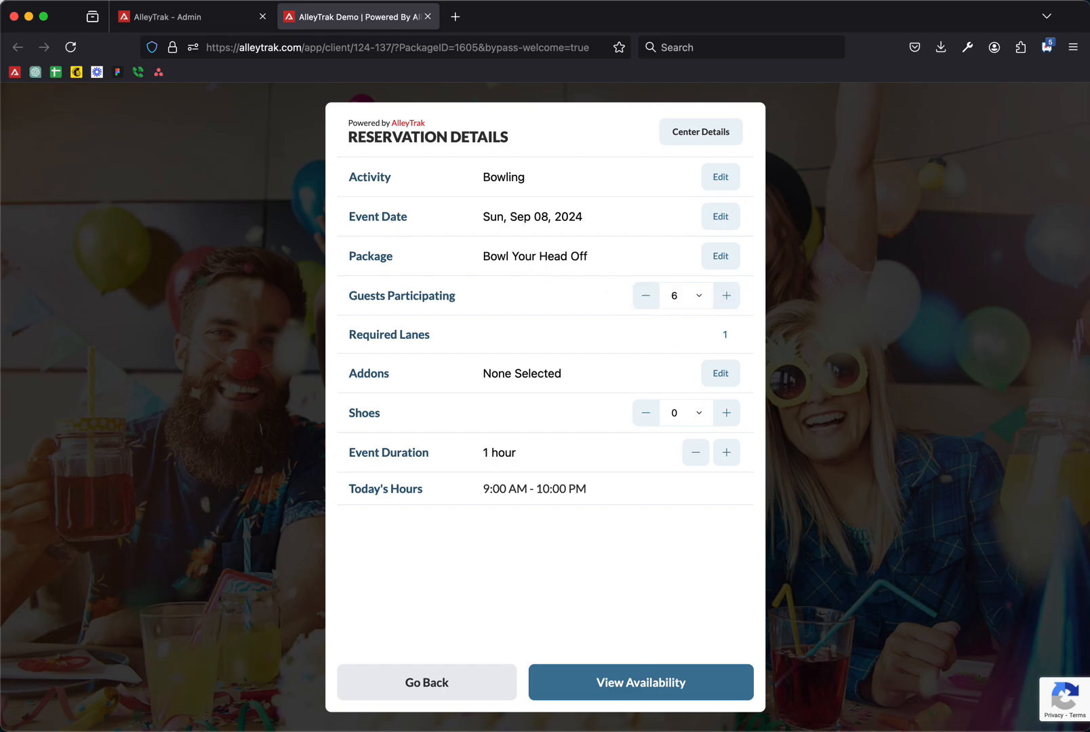
left_click(639, 690)
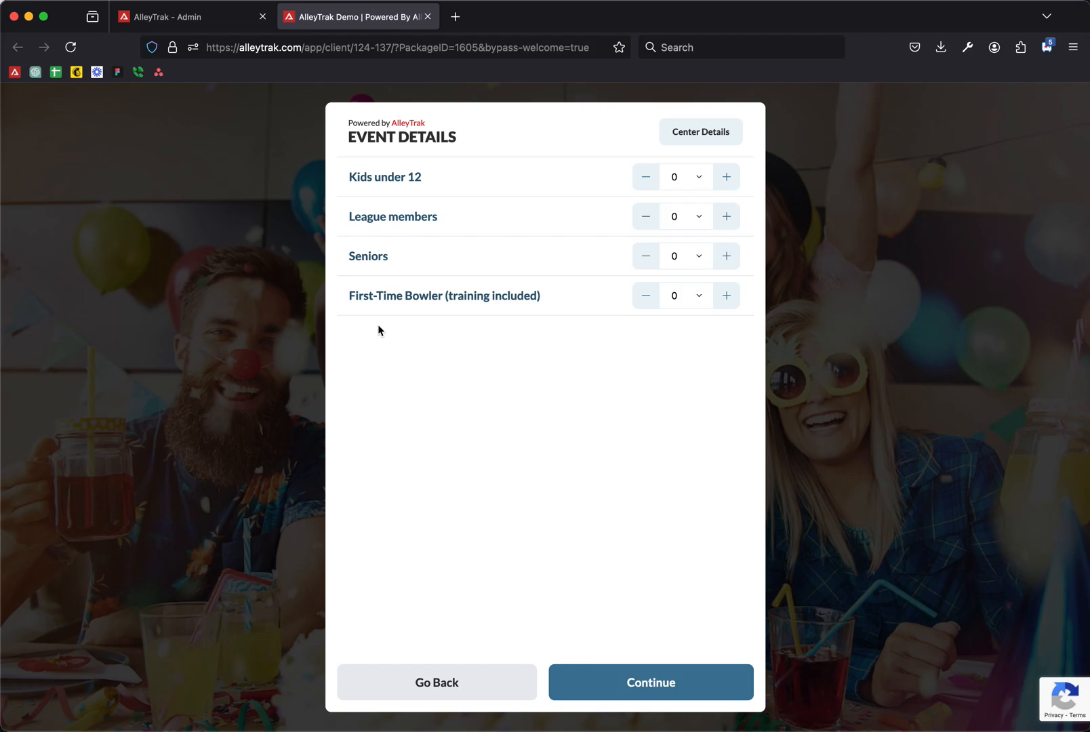
- Set the Kids under 12 guest count to 6 and try to add a league member as well
left_click(677, 181)
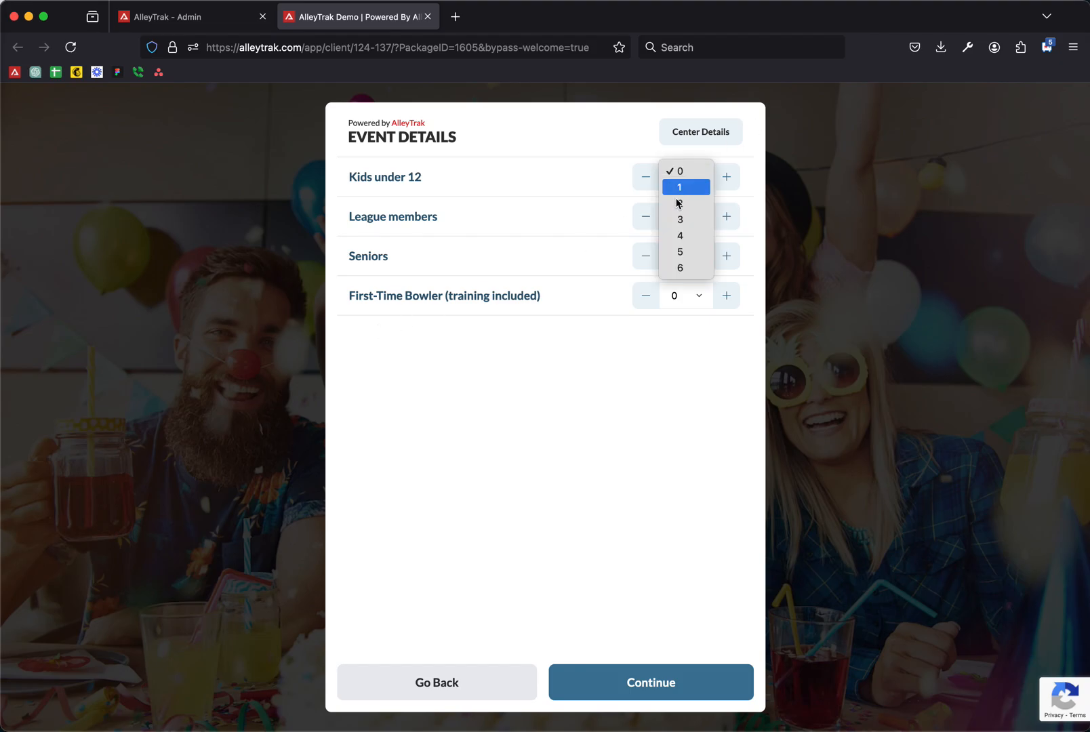
left_click(679, 269)
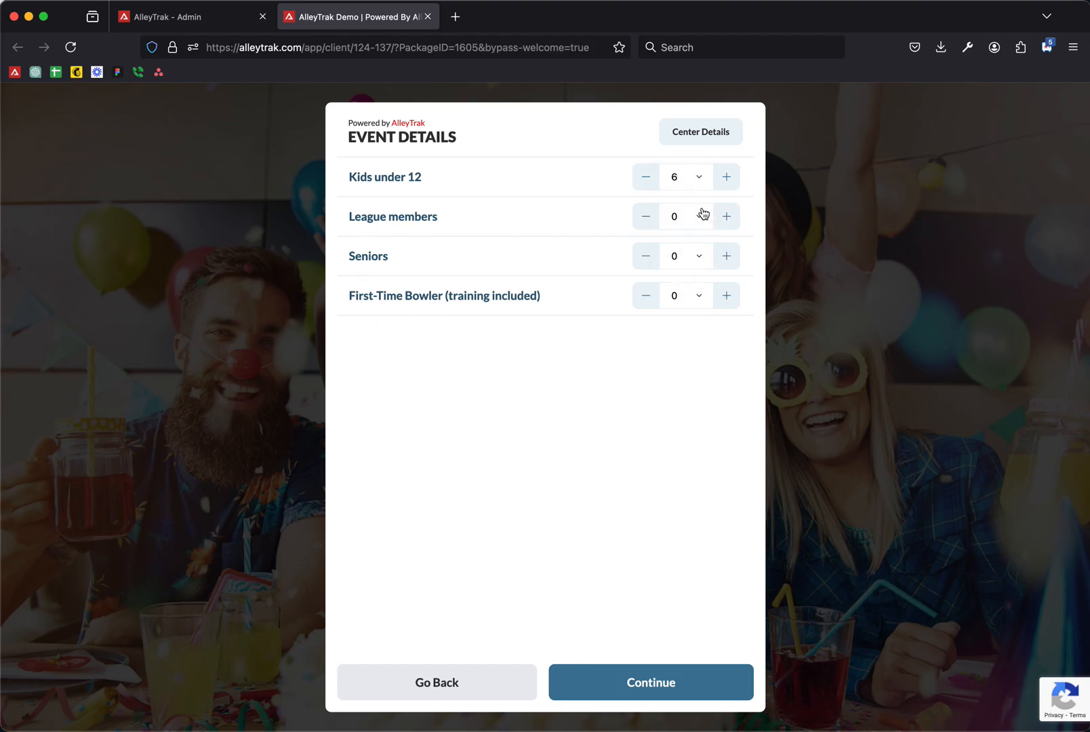
left_click(726, 216)
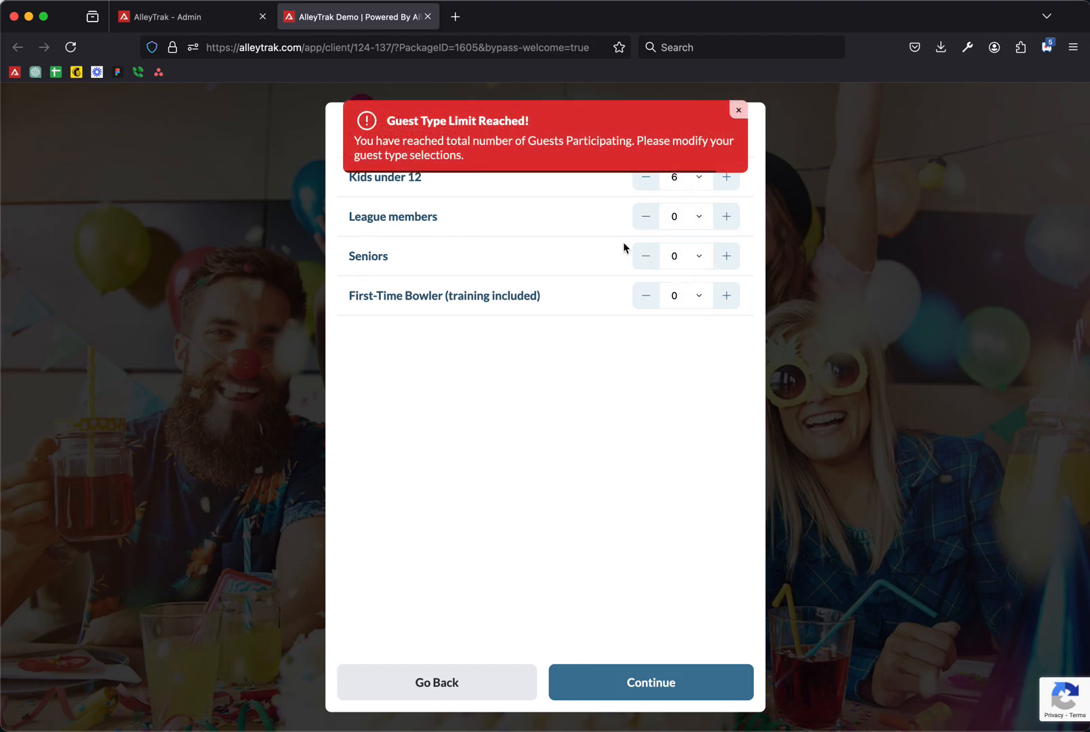
left_click(511, 160)
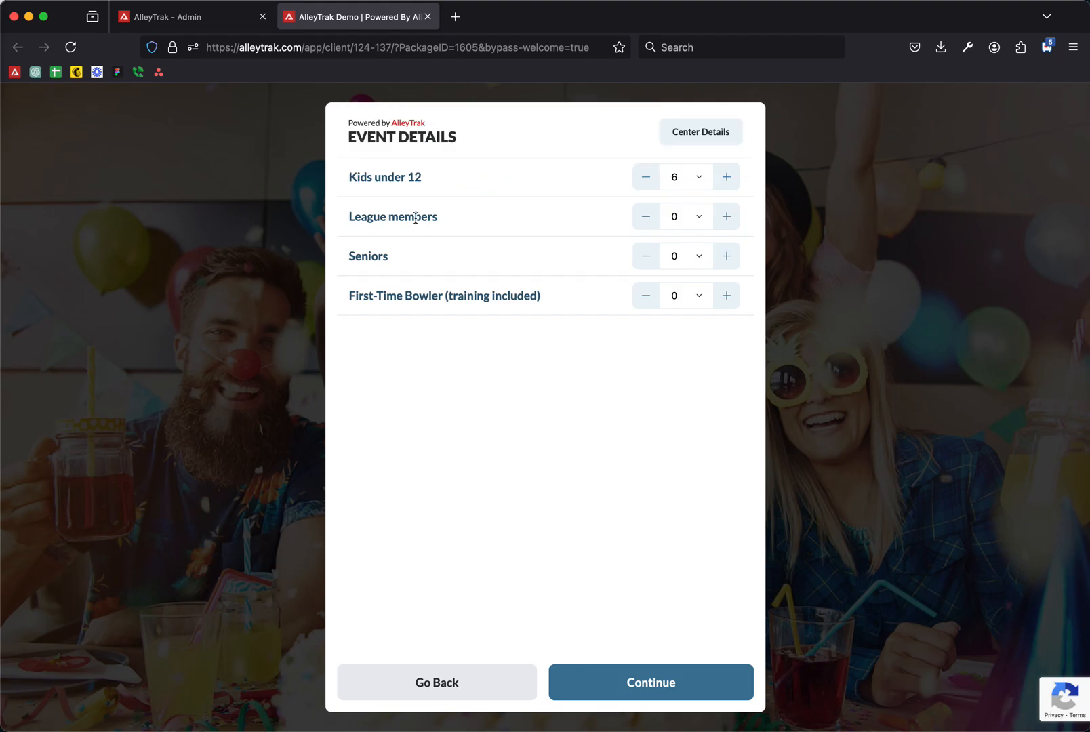
- Shift one guest from Kids under 12 to League members and continue to the available time slots
left_click(648, 182)
left_click(726, 216)
left_click(644, 695)
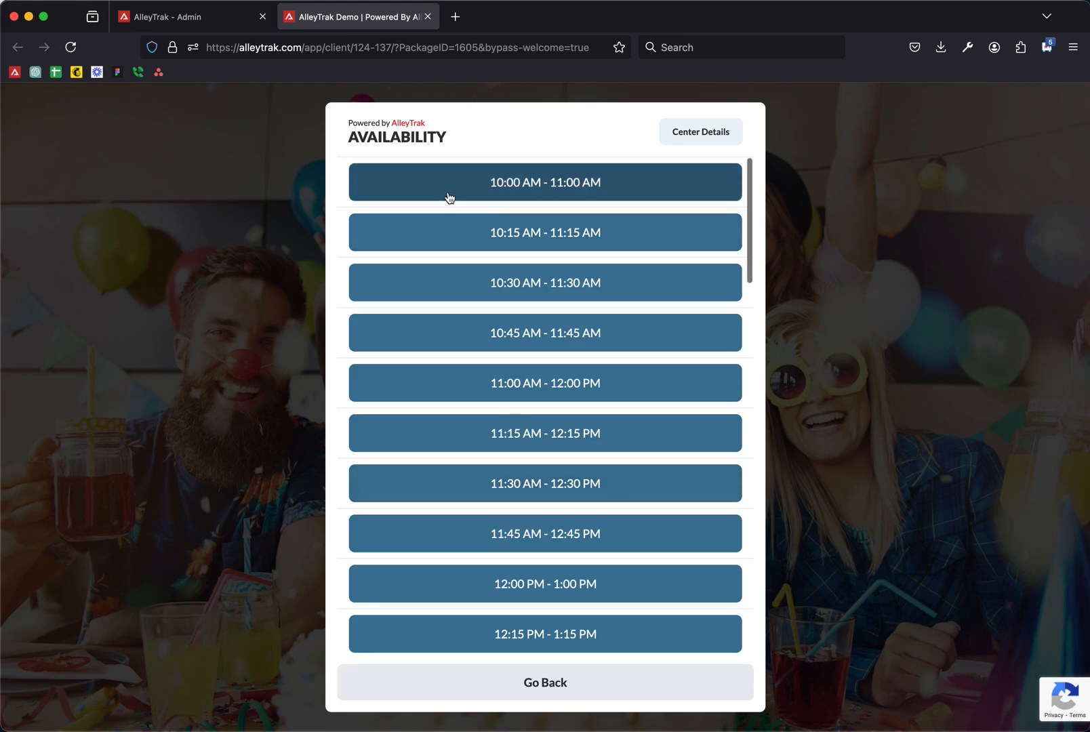
- Open the browser's developer console for the booking page and clear its logged output
right_click(141, 214)
left_click(222, 458)
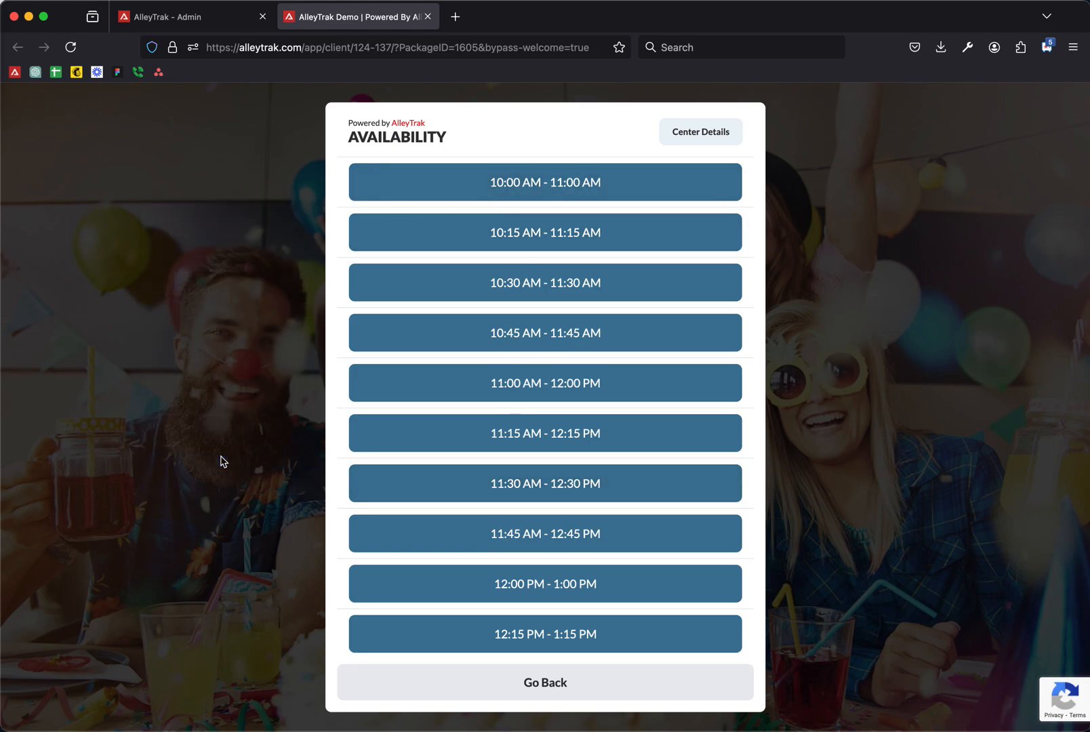
left_click(691, 94)
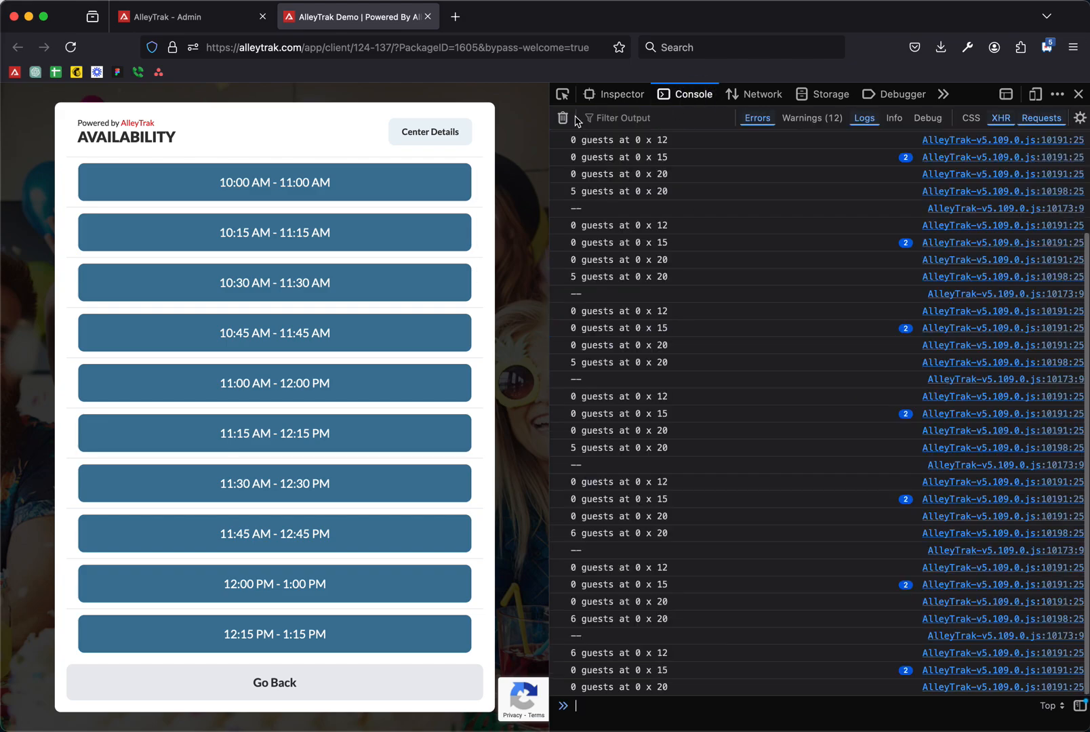
left_click(561, 118)
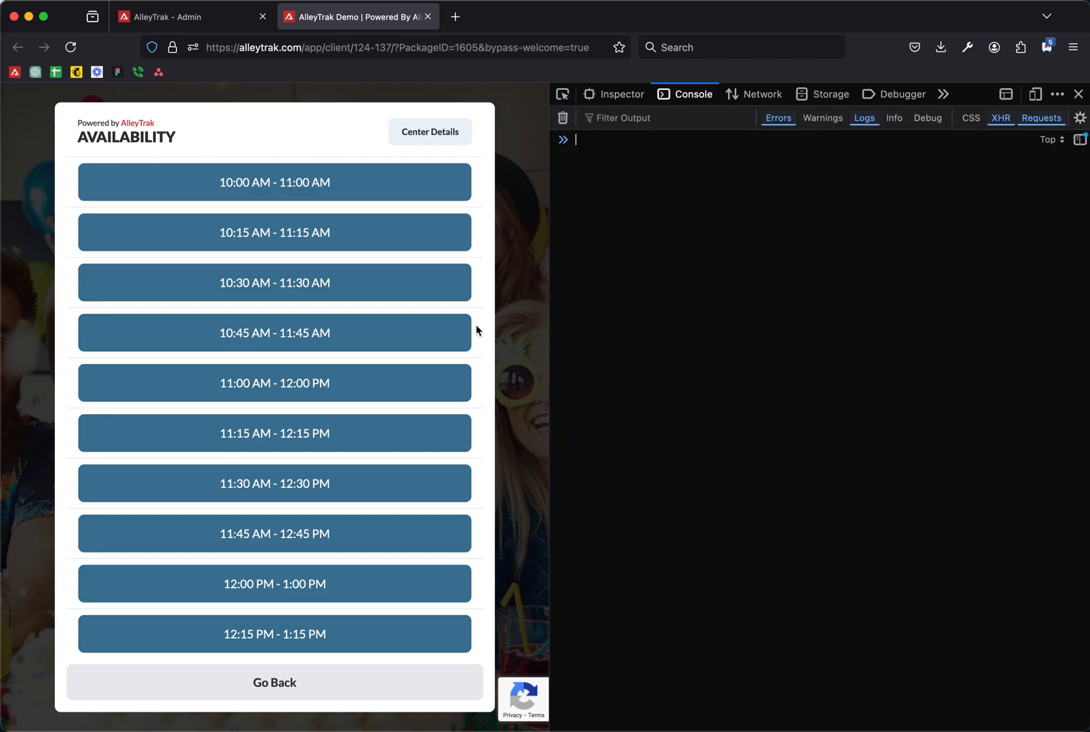
- Choose the 10:00 AM - 11:00 AM slot without addons and examine the logged guest rates for each guest type
left_click(321, 195)
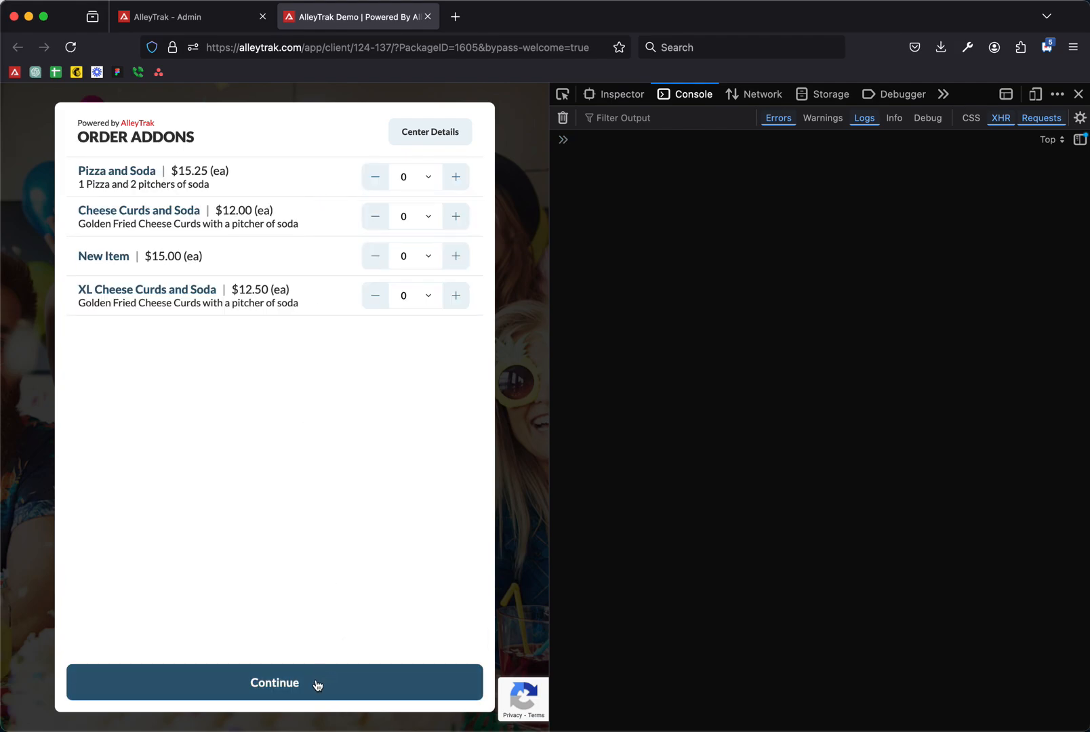
left_click(316, 684)
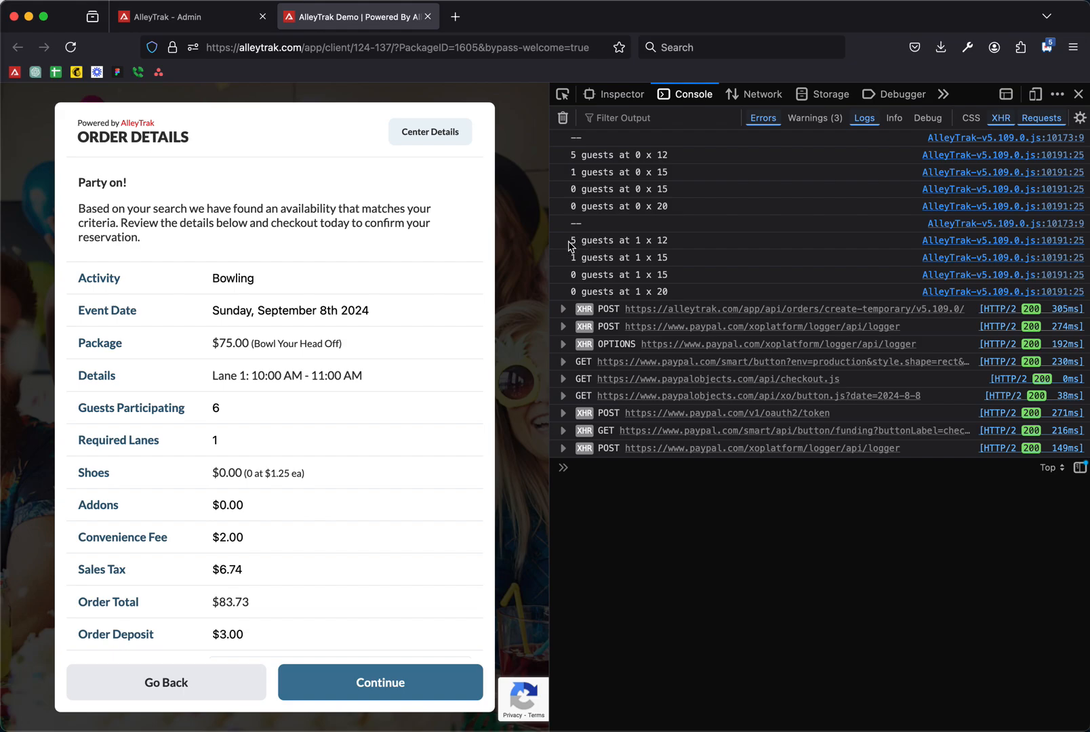
left_click_drag(576, 240, 680, 290)
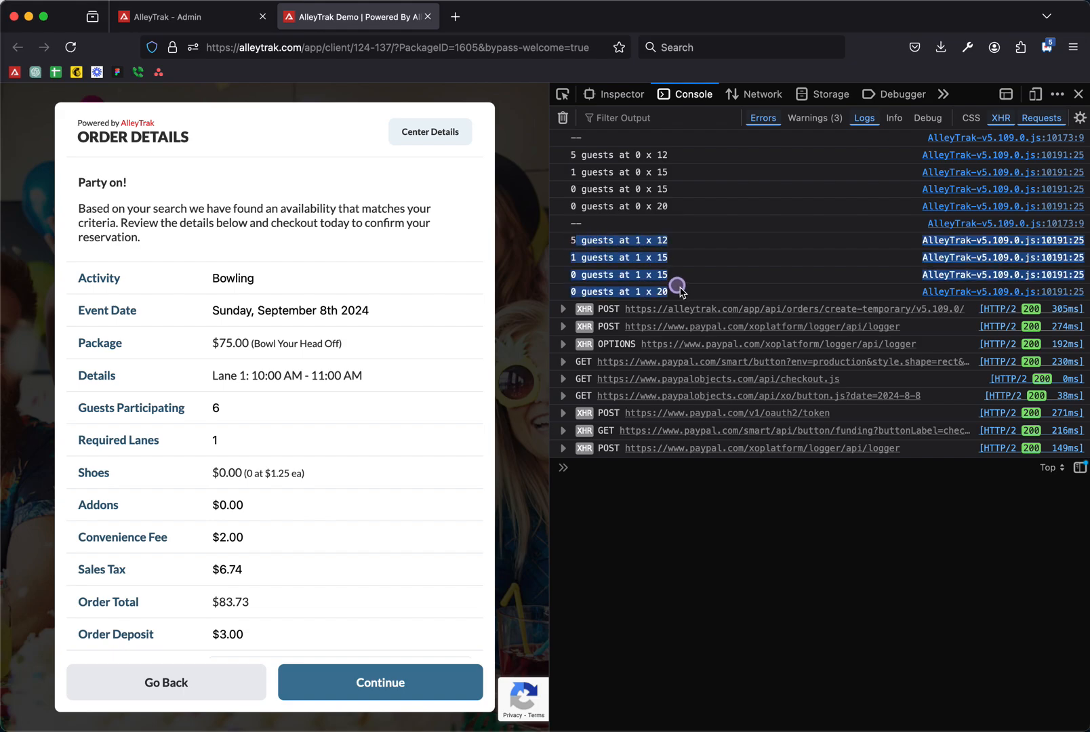
left_click(686, 530)
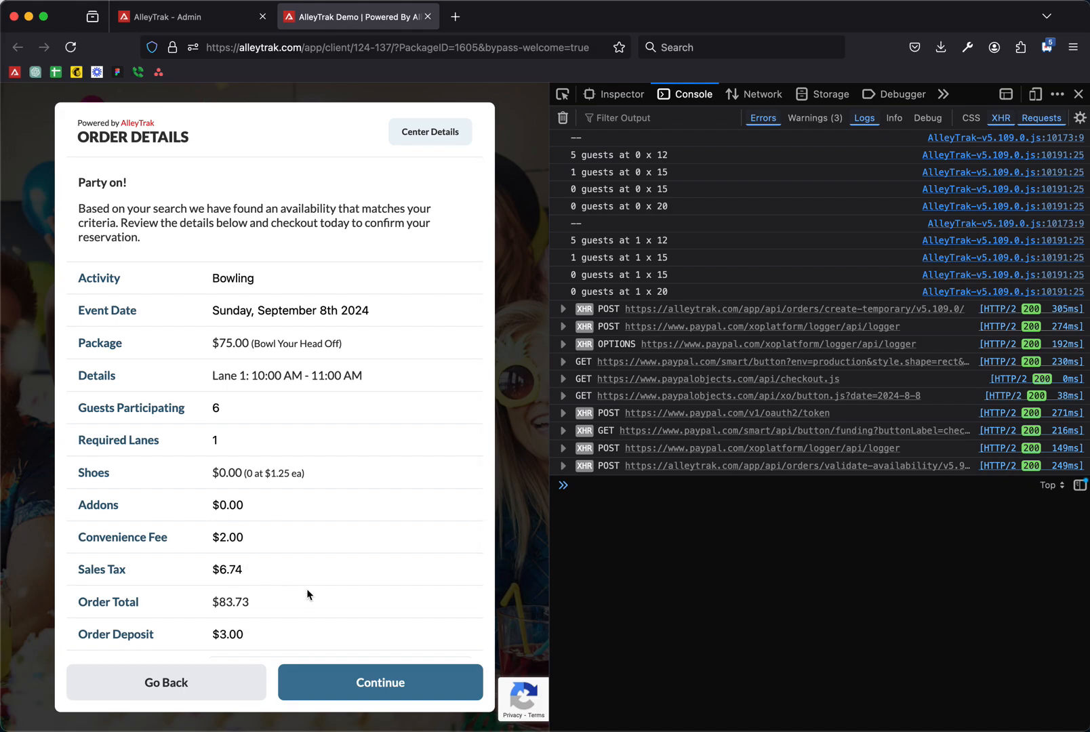
- Return to the reservation details, extend the event duration to 1½ hours and proceed with the same guest types to availability
left_click(230, 677)
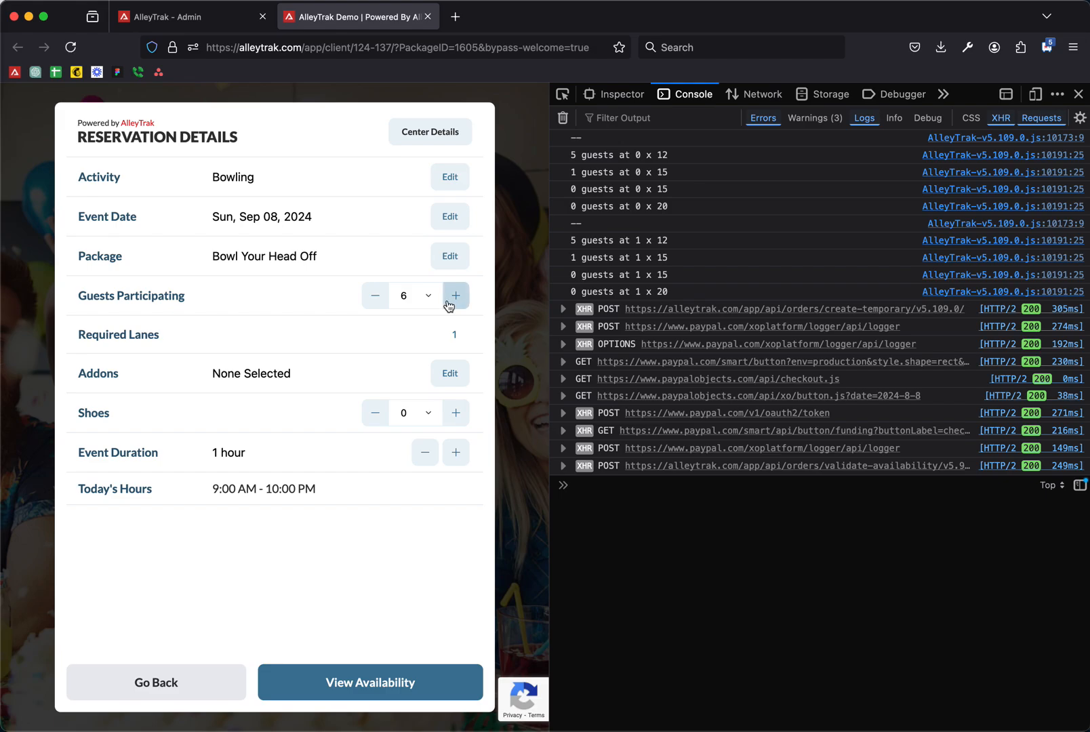
left_click(457, 452)
left_click(410, 690)
left_click(413, 696)
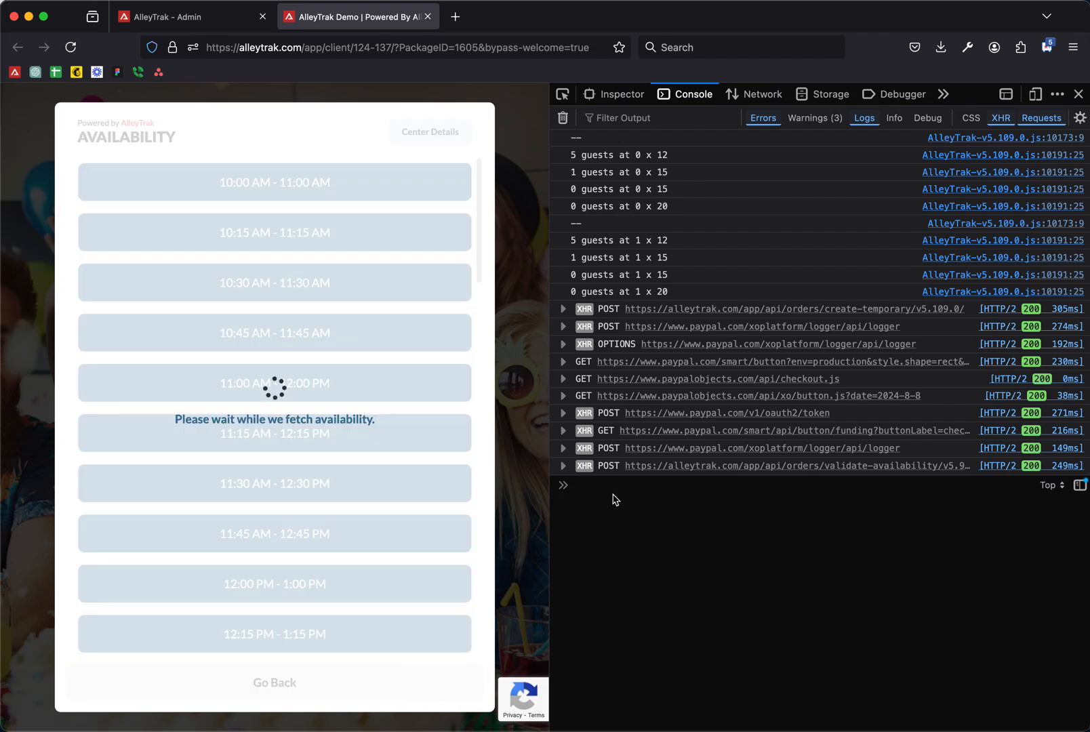
- Choose the 10:00 AM - 11:30 AM slot and review the order details and logged guest rates
left_click(636, 241)
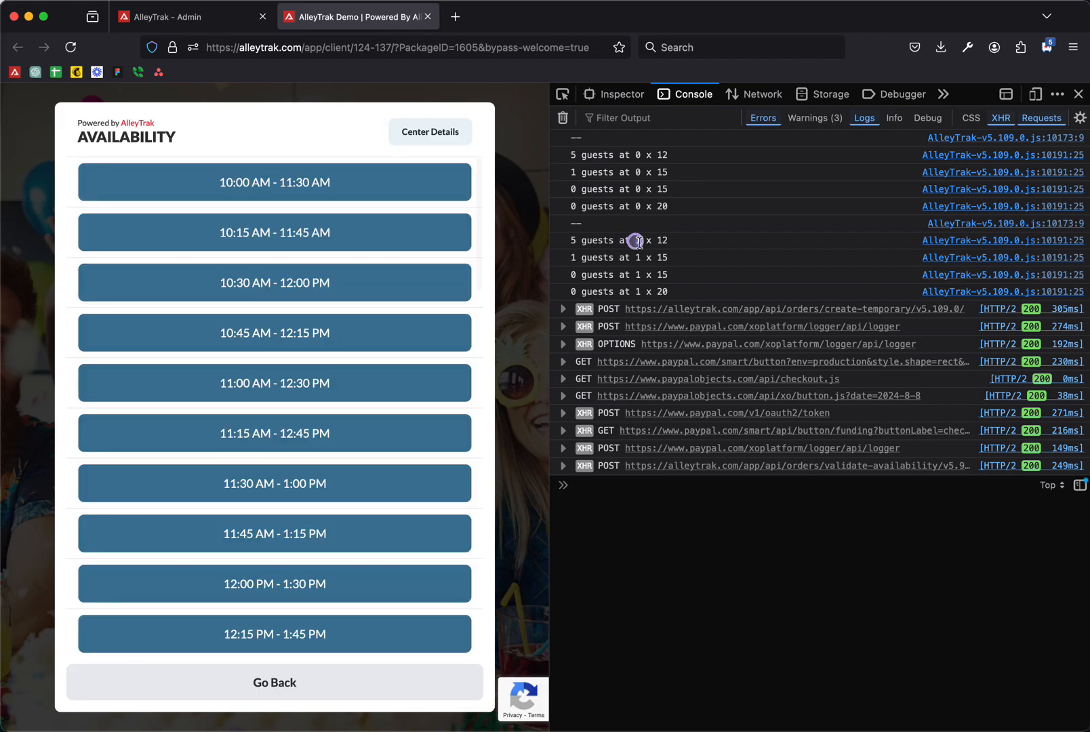
left_click(347, 181)
scroll(422, 526, "down", 1)
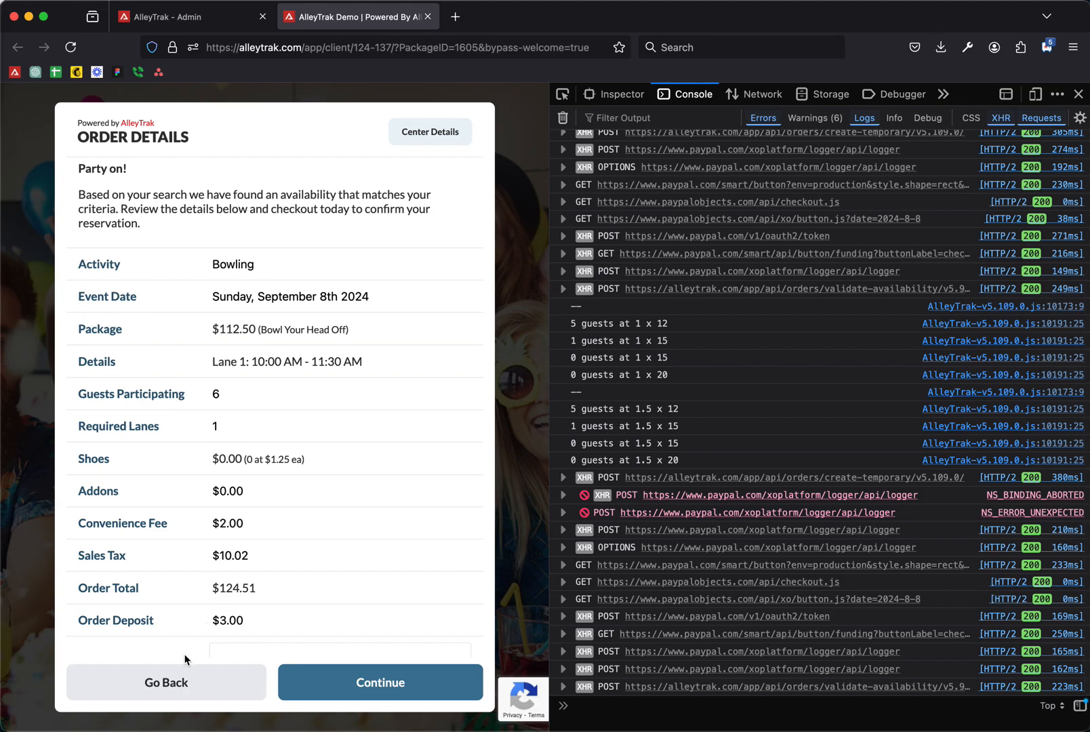
- Clear the console output, reduce the event duration to 1 hour and proceed with the same guest types to availability
left_click(570, 120)
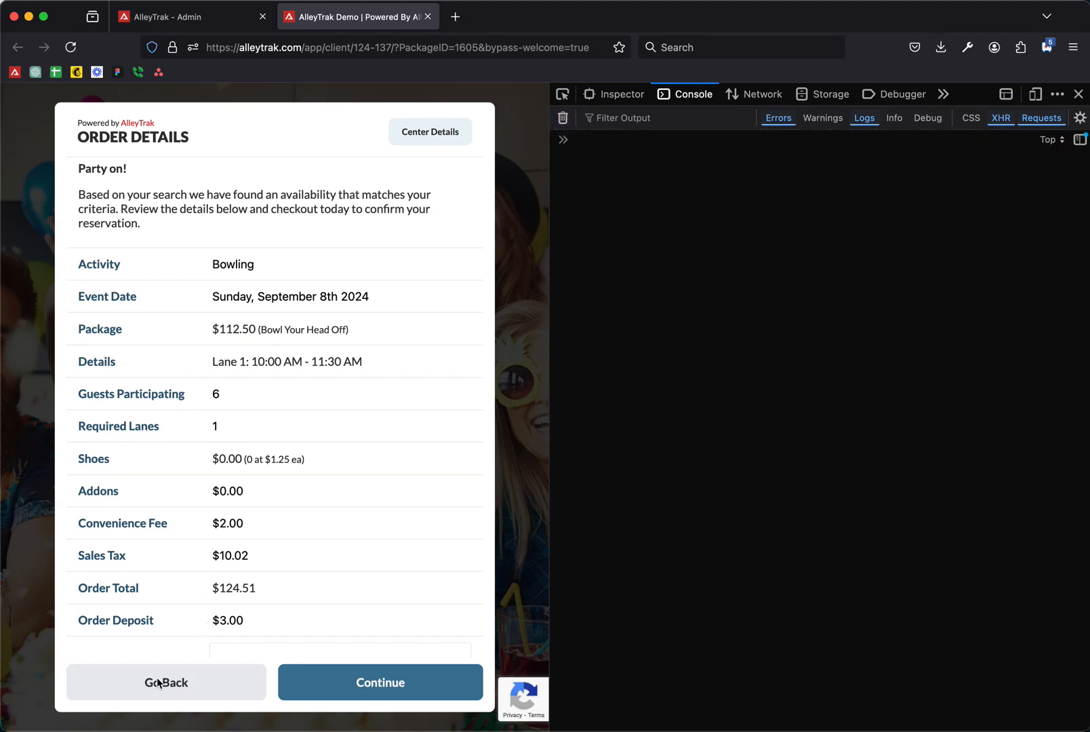
left_click(174, 678)
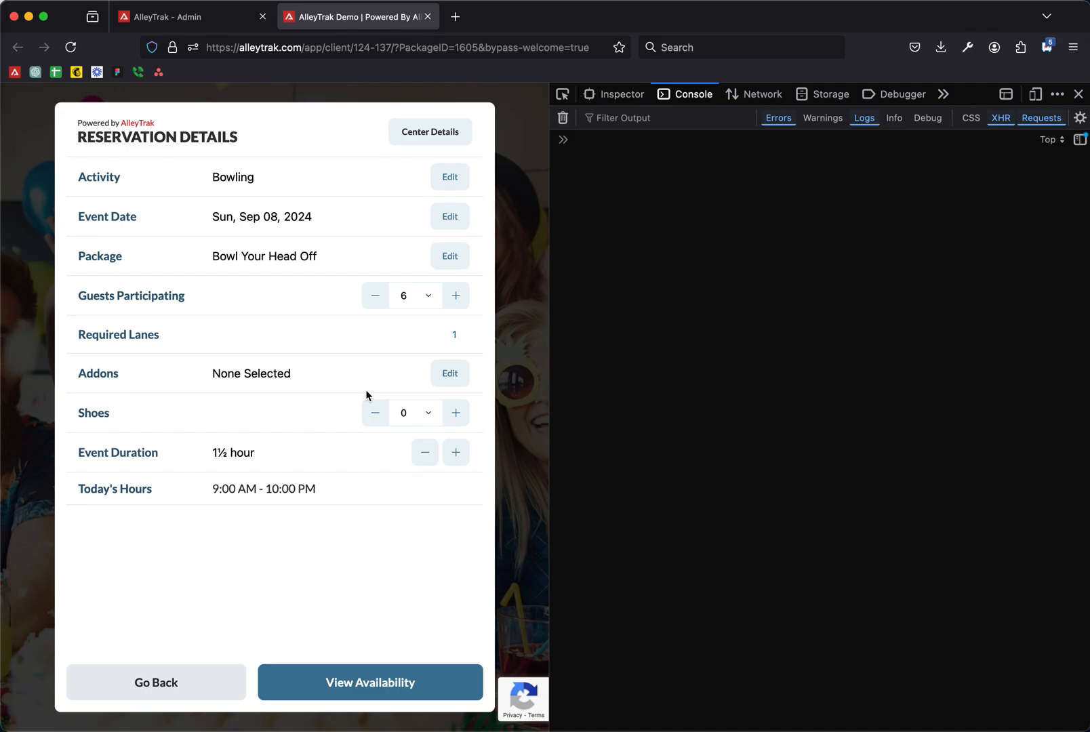
left_click(416, 452)
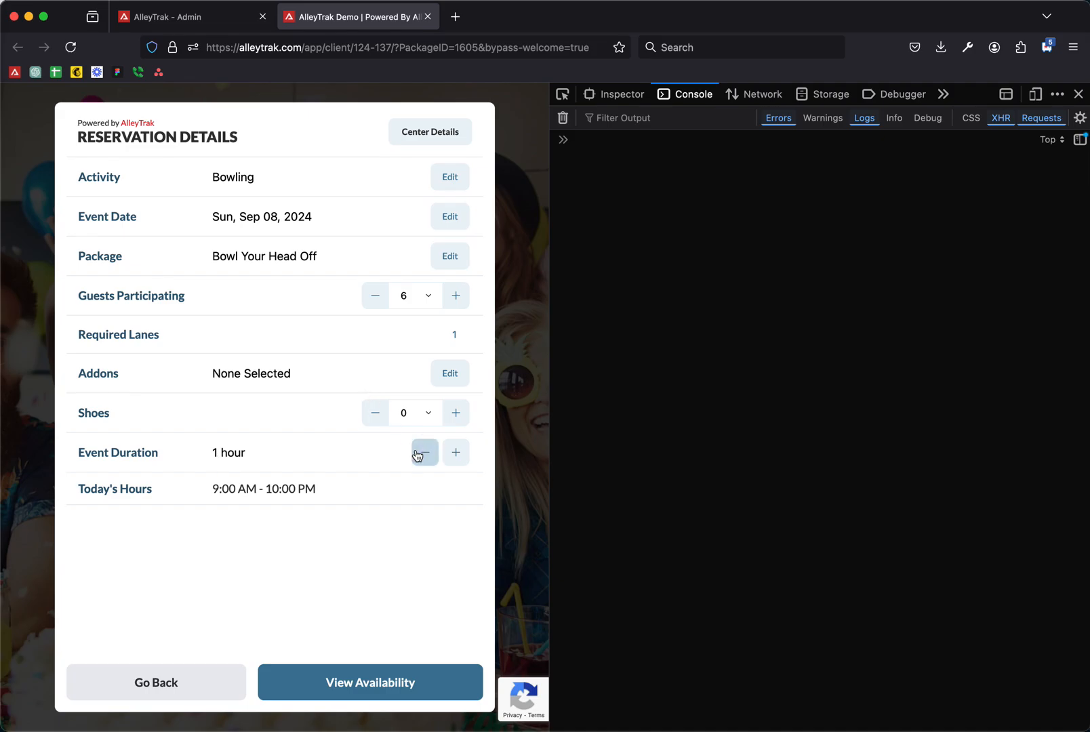
left_click(351, 688)
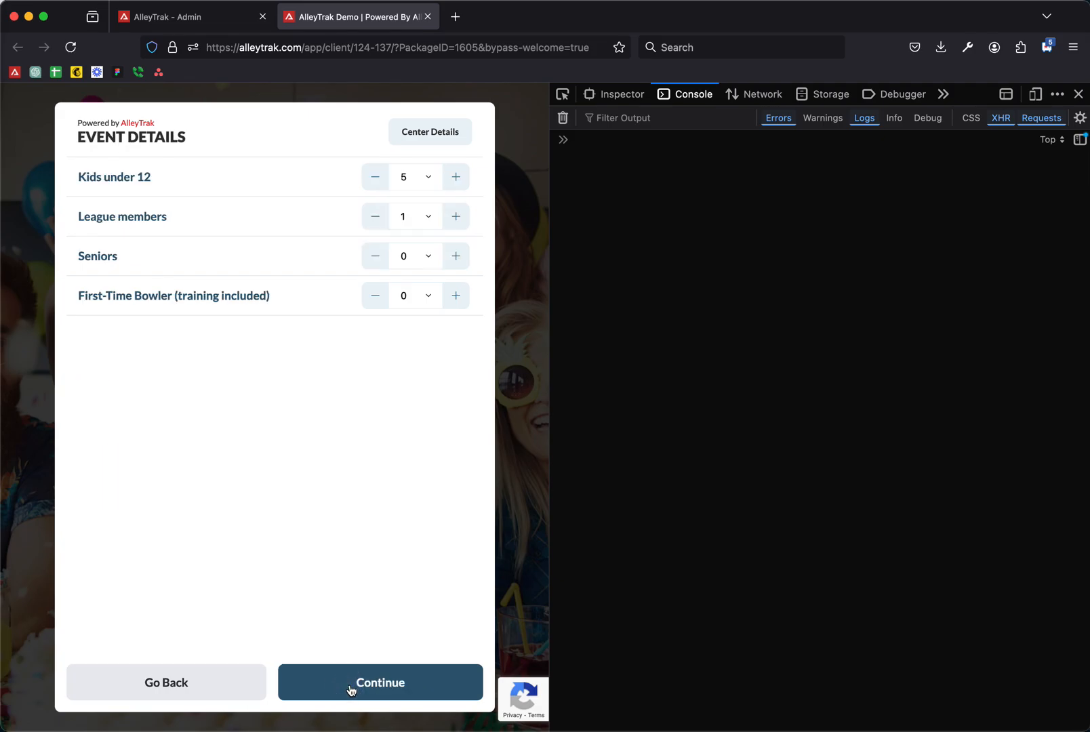
left_click(351, 688)
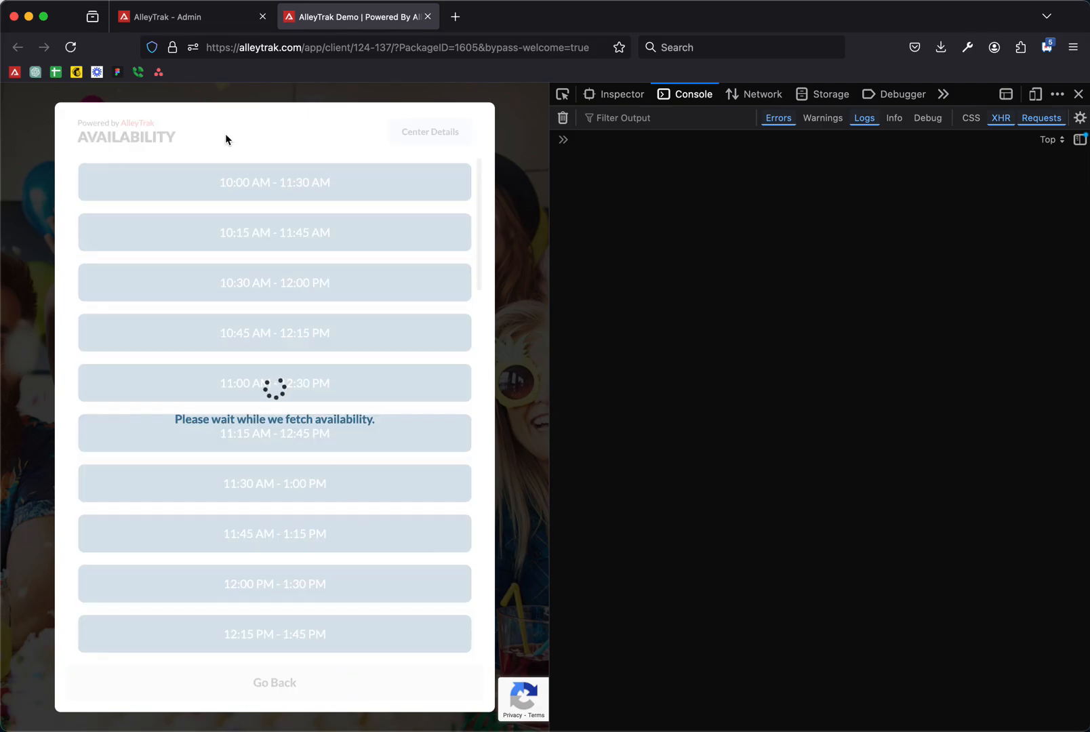
- Choose the 6:30 PM - 7:30 PM slot and examine the logged evening rates for each guest type
scroll(309, 474, "down", 20)
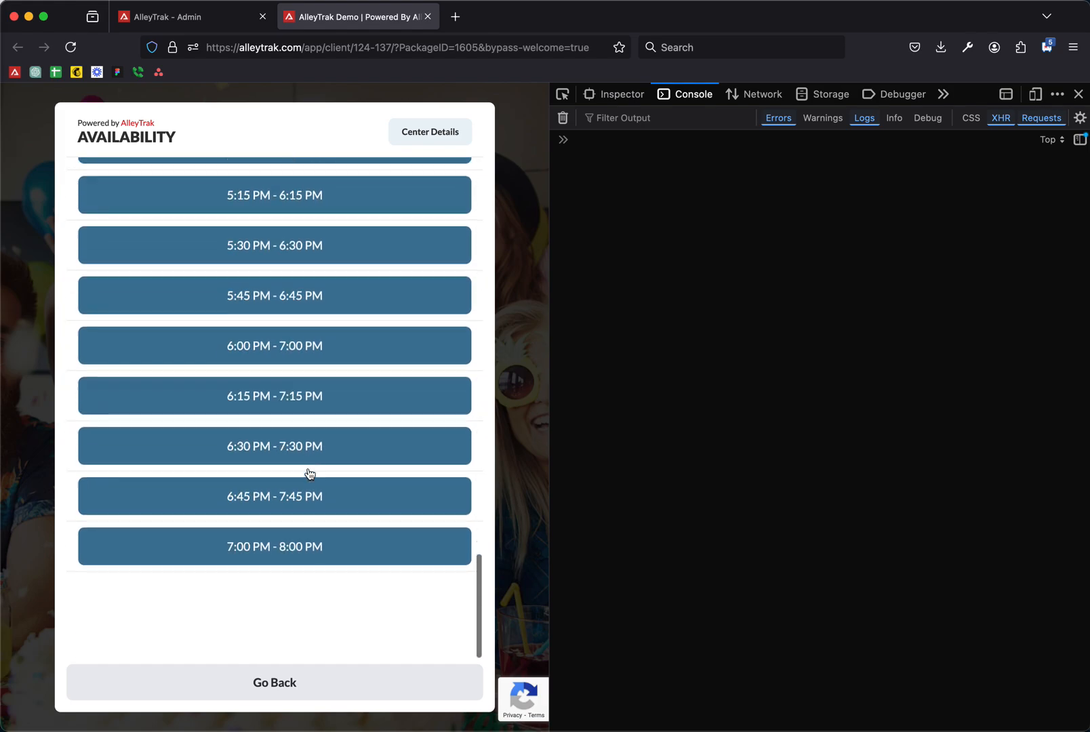
left_click(302, 535)
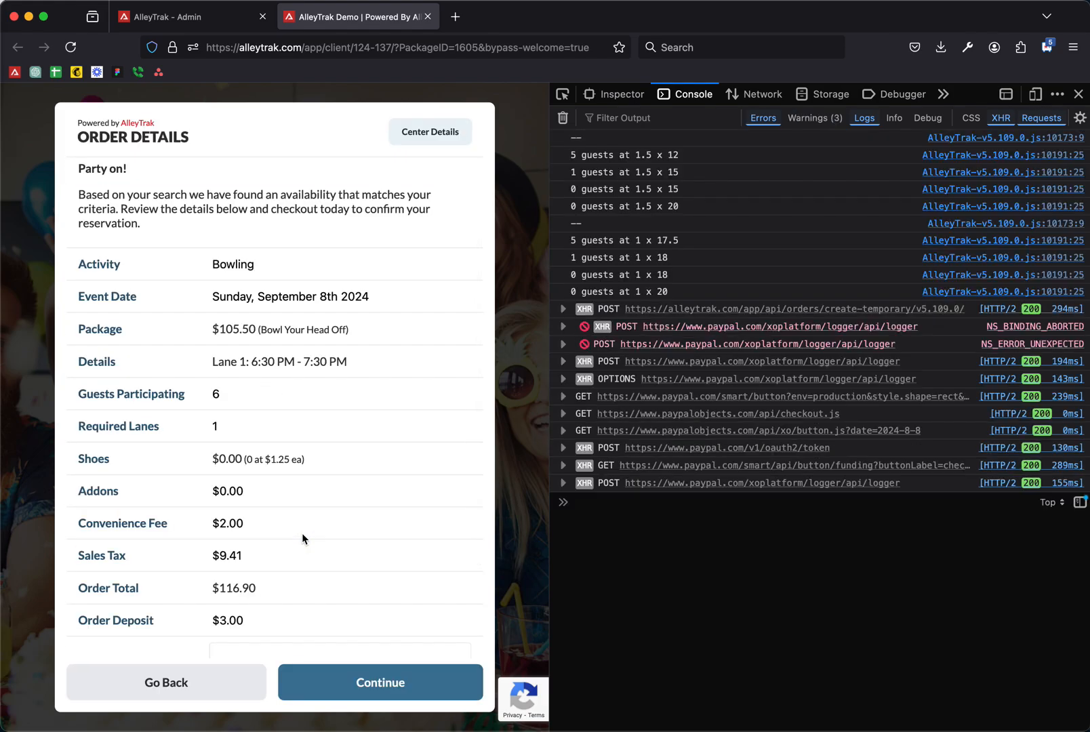
left_click_drag(656, 240, 681, 274)
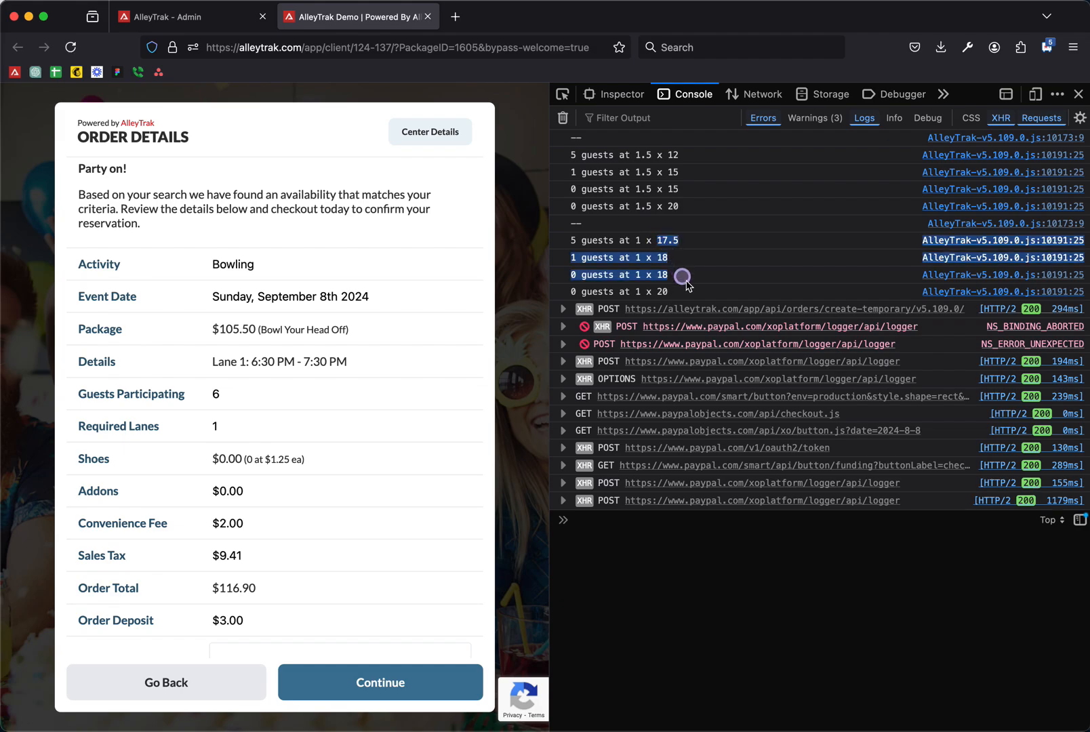
left_click(687, 287)
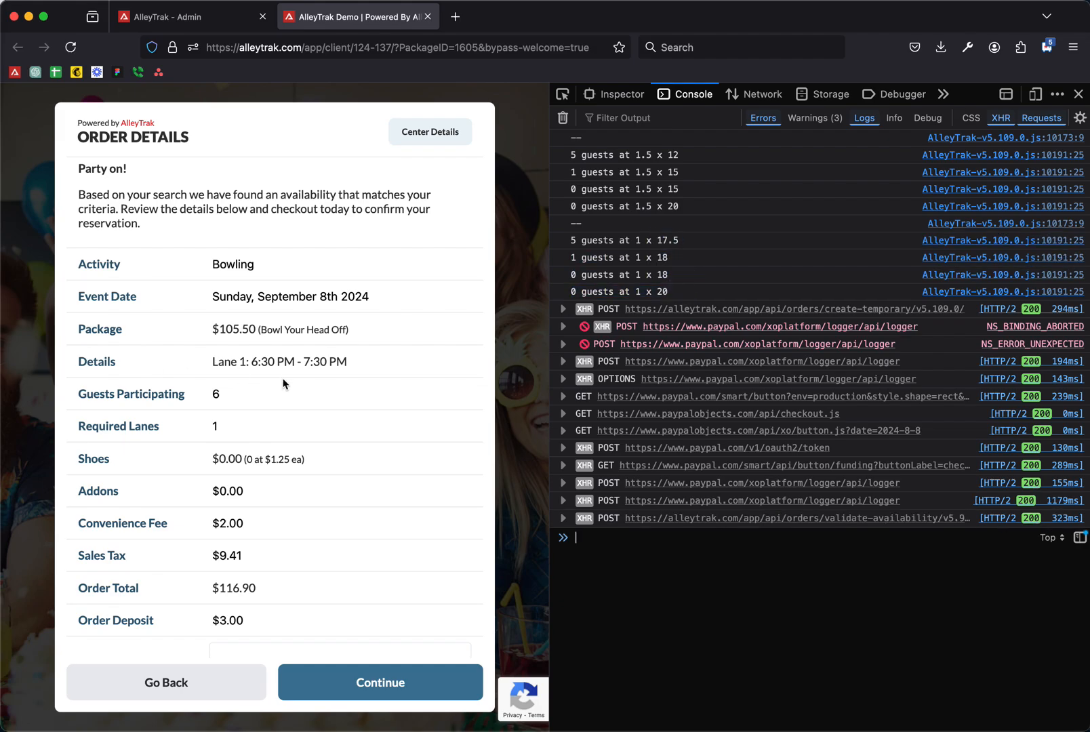